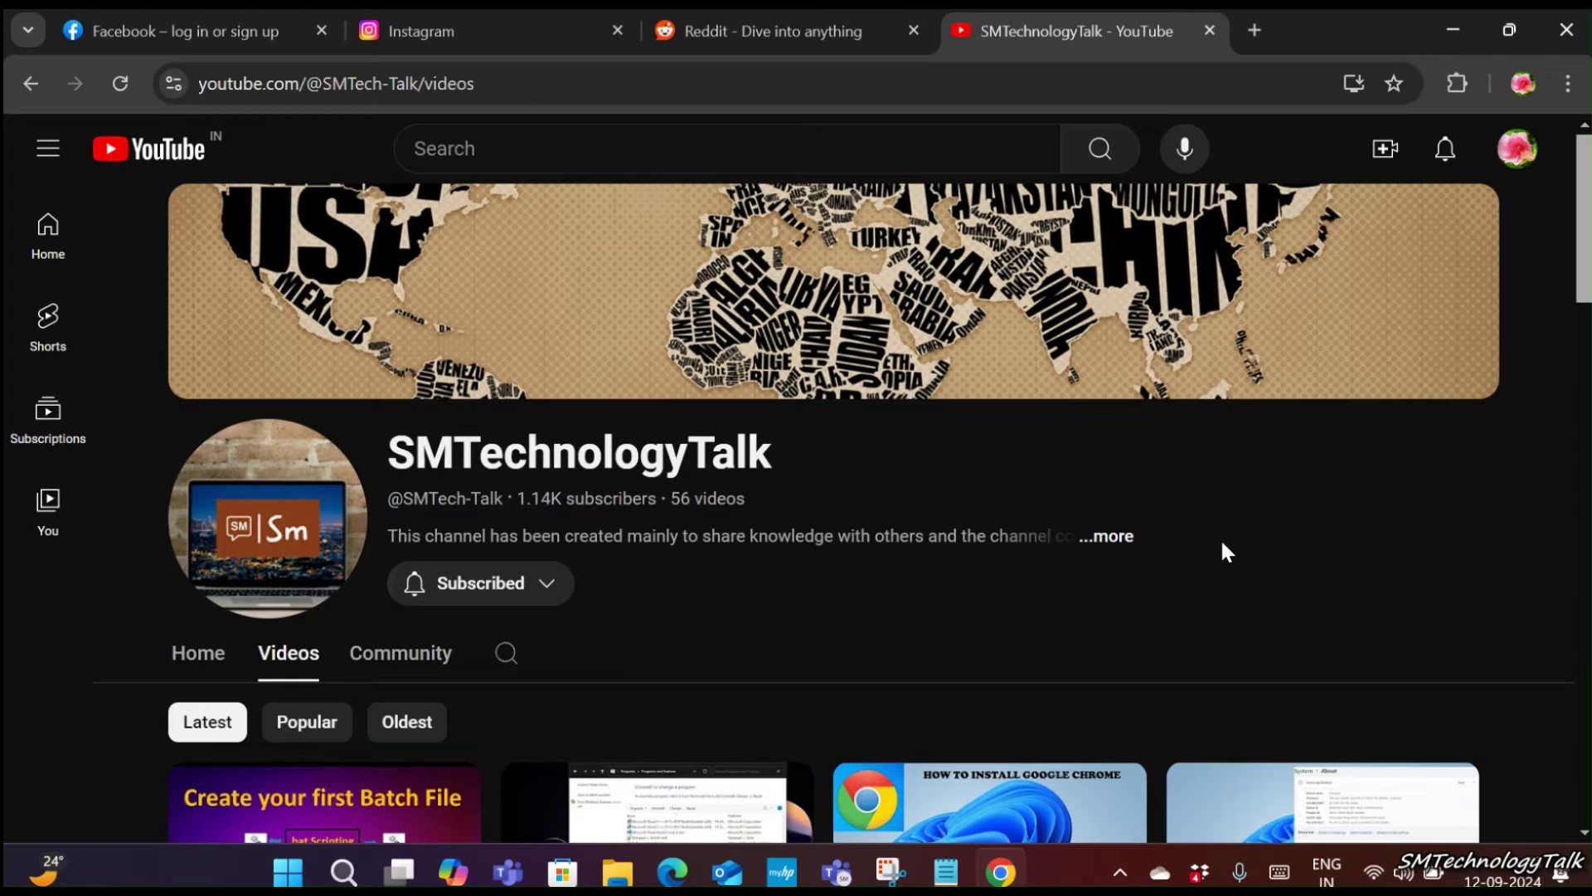
Reload the Facebook, Instagram and Reddit tabs, ending on the Facebook login page.
click(124, 33)
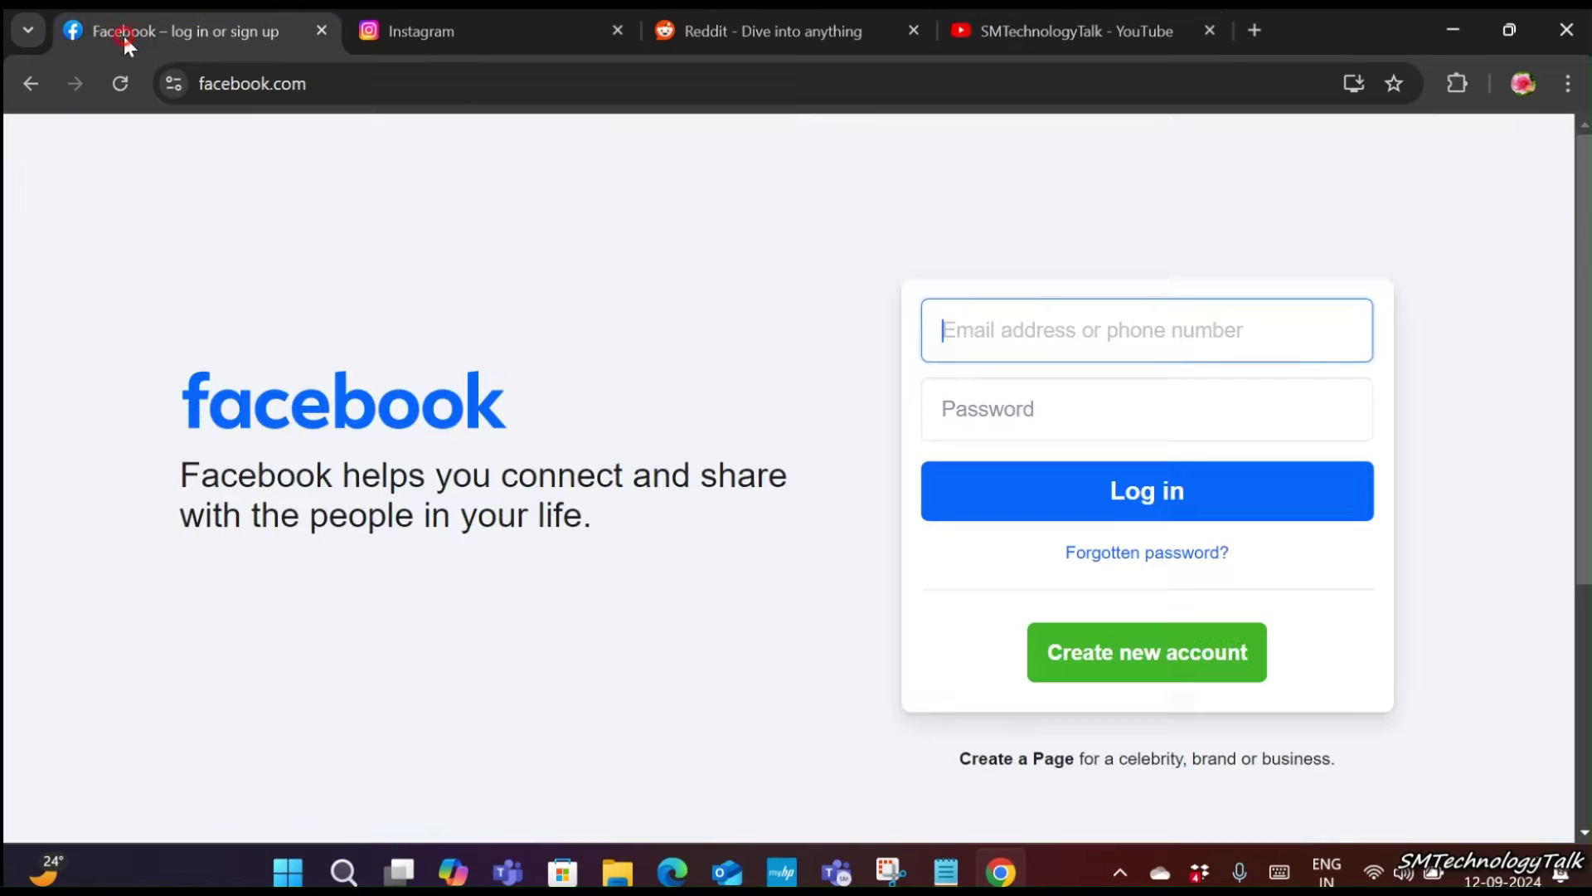
click(120, 87)
click(456, 37)
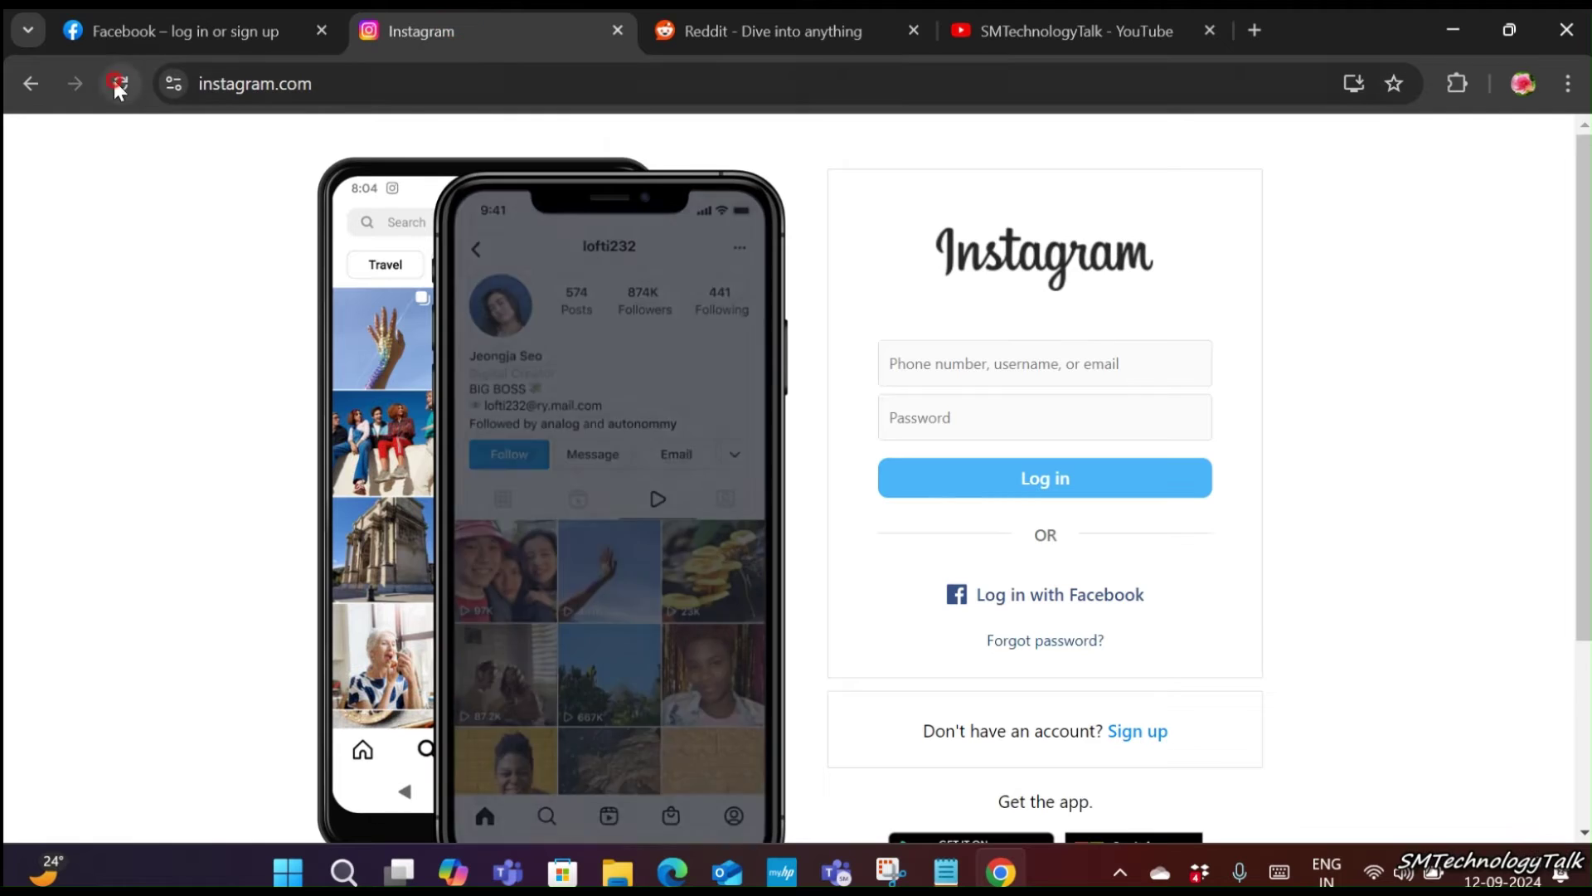
click(120, 84)
click(651, 31)
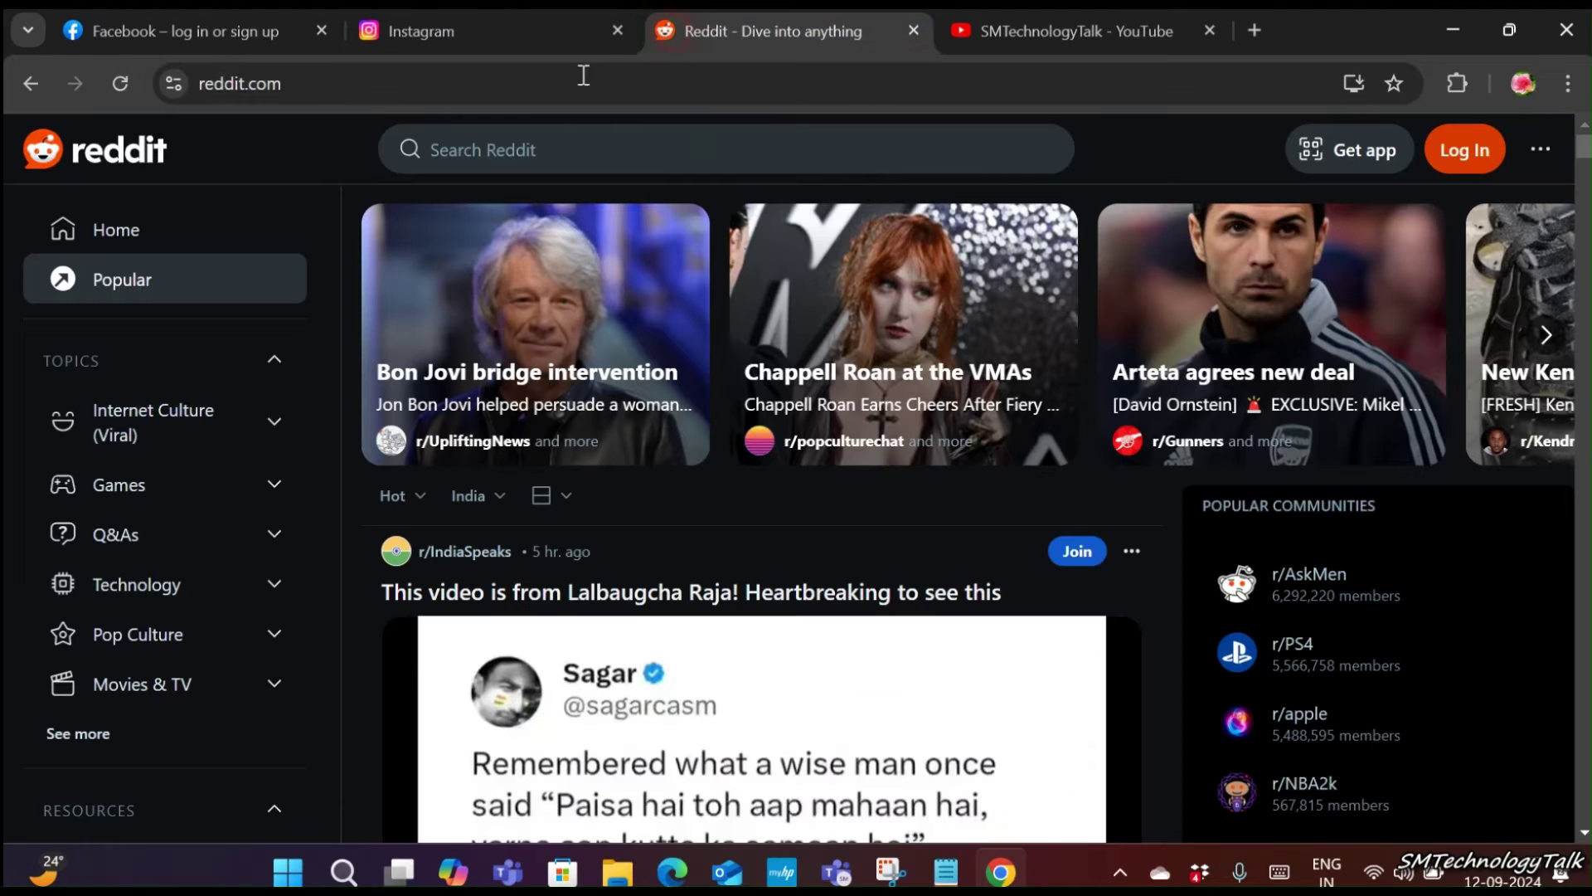
click(118, 86)
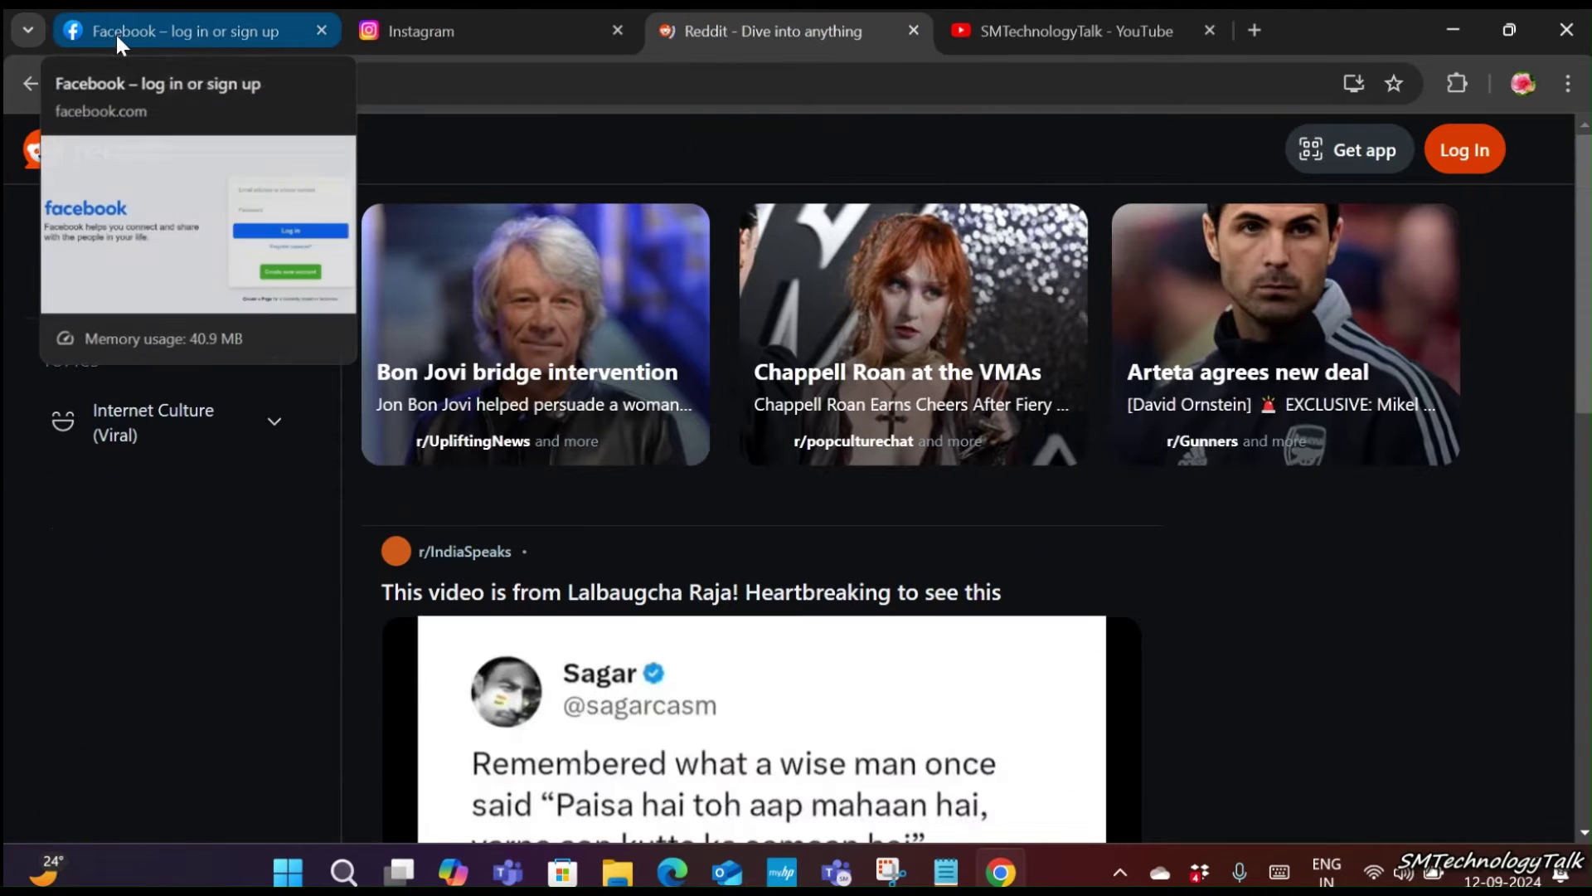
click(211, 32)
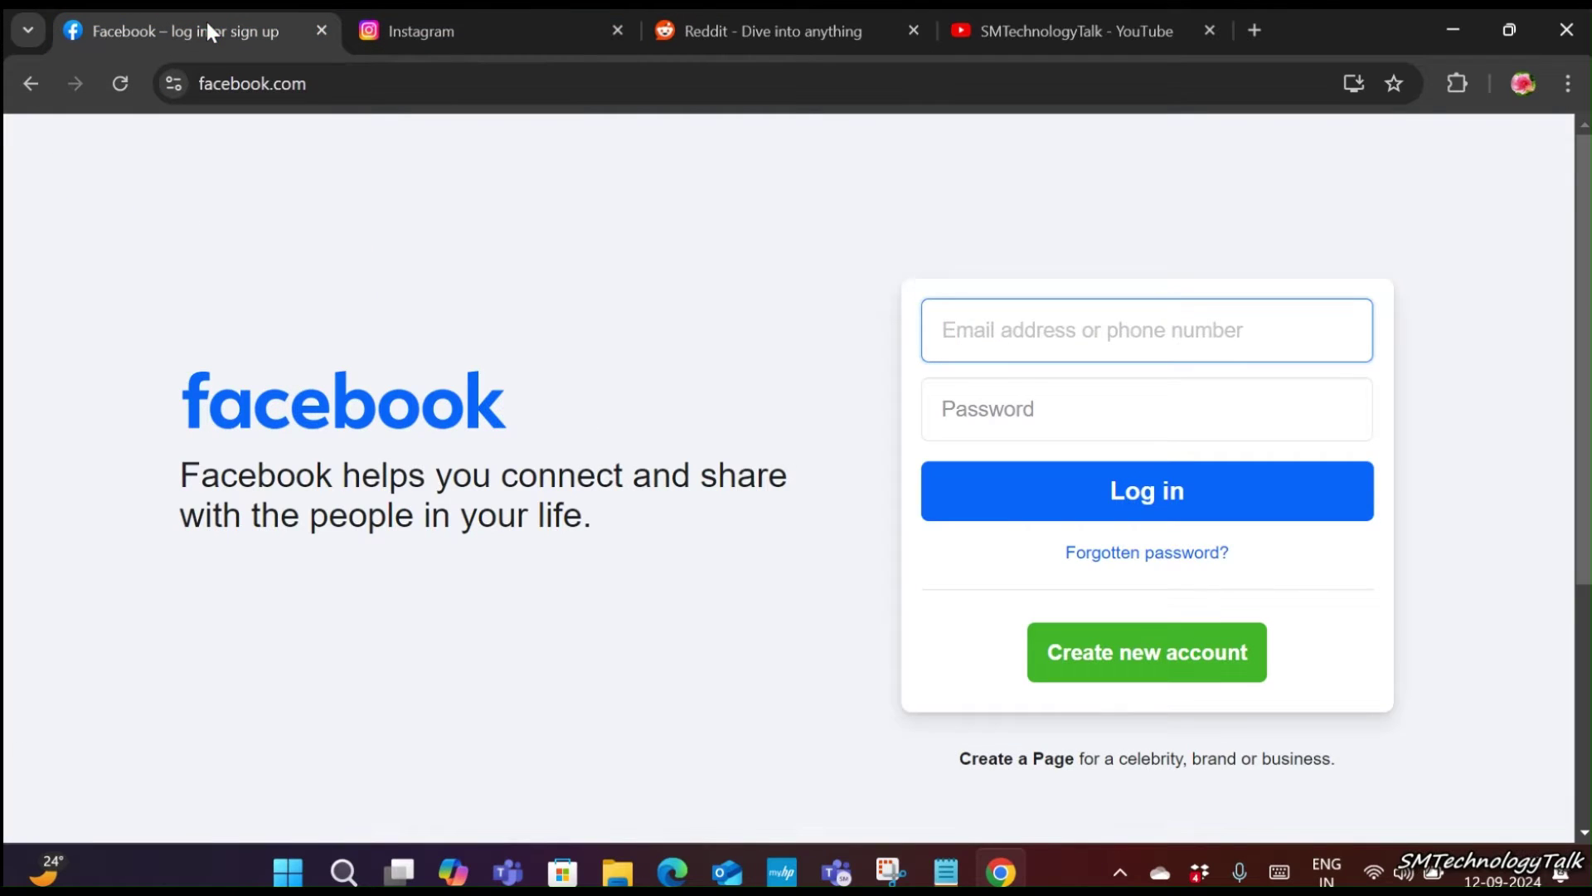
Search the Start menu for 'note' and run Notepad as administrator.
click(282, 872)
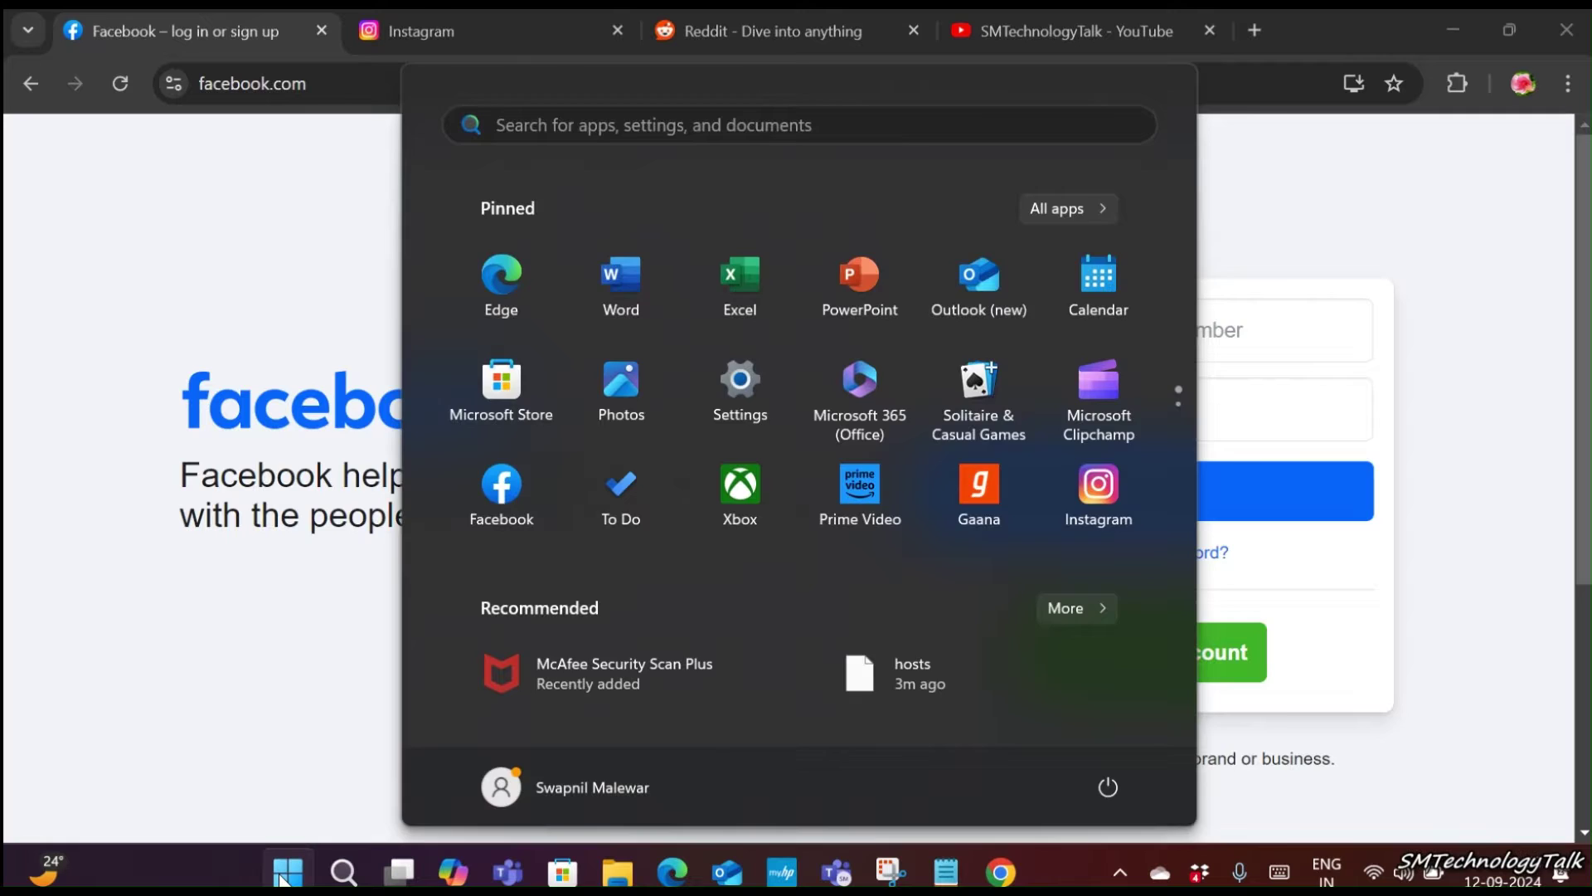
text(note)
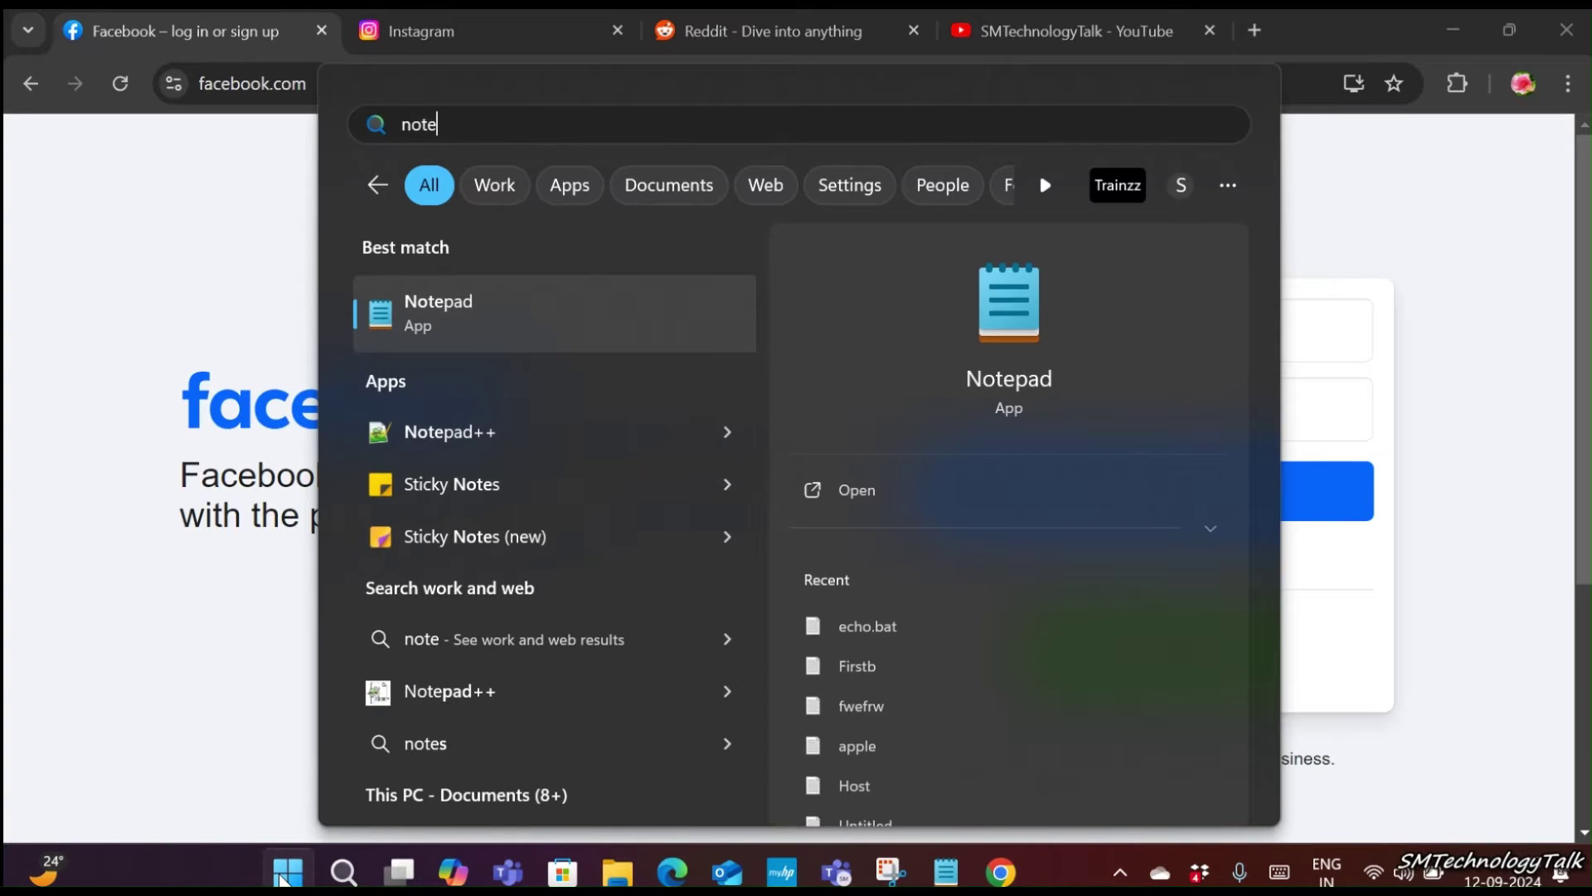
right_click(533, 354)
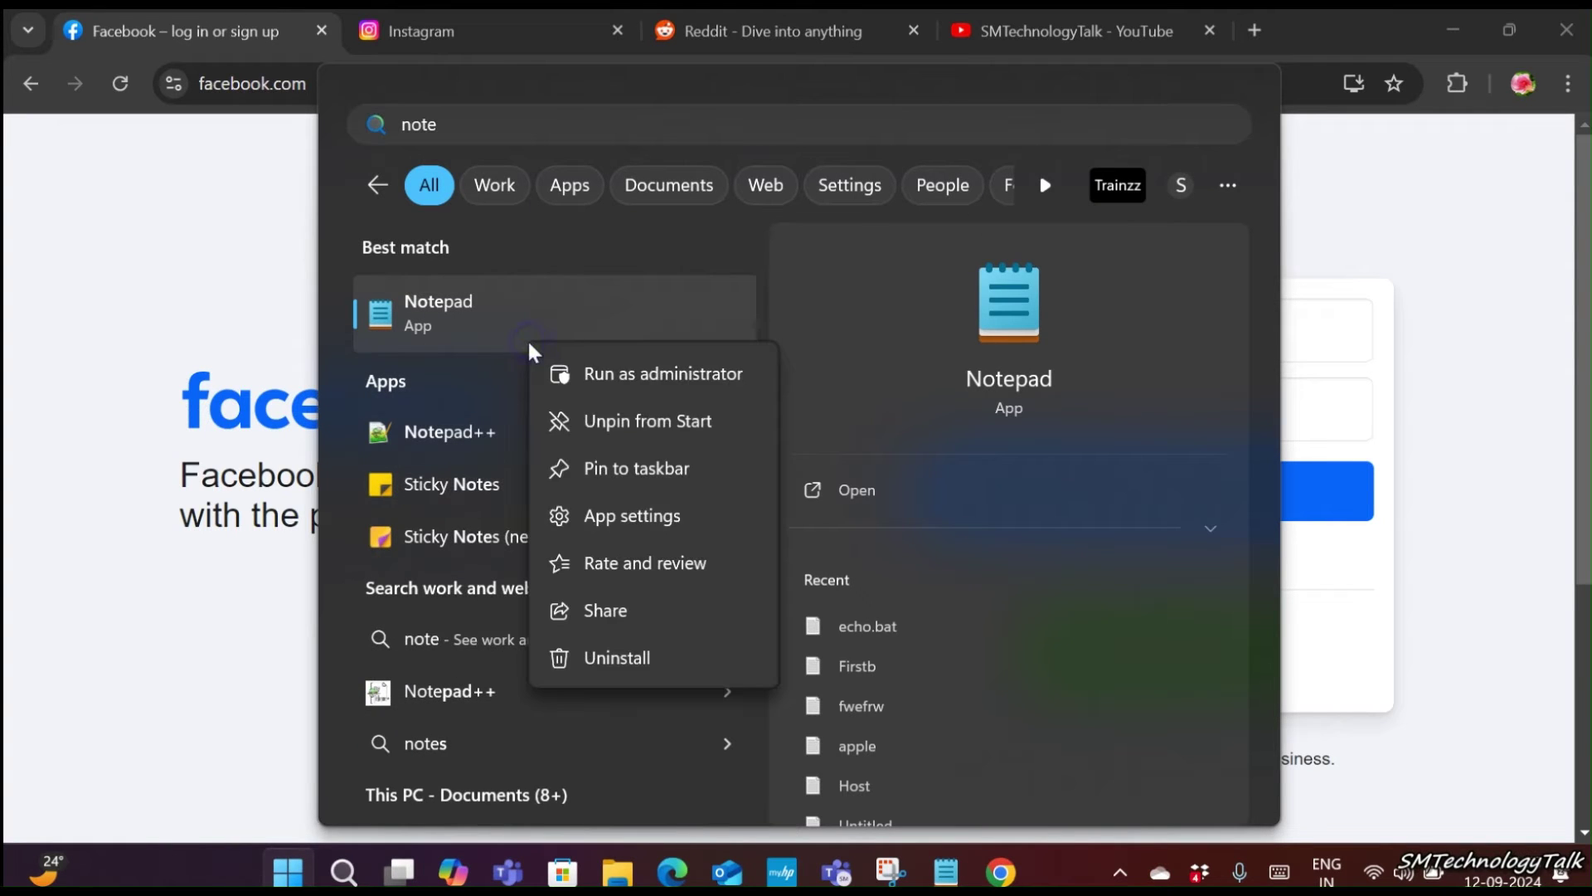
click(592, 373)
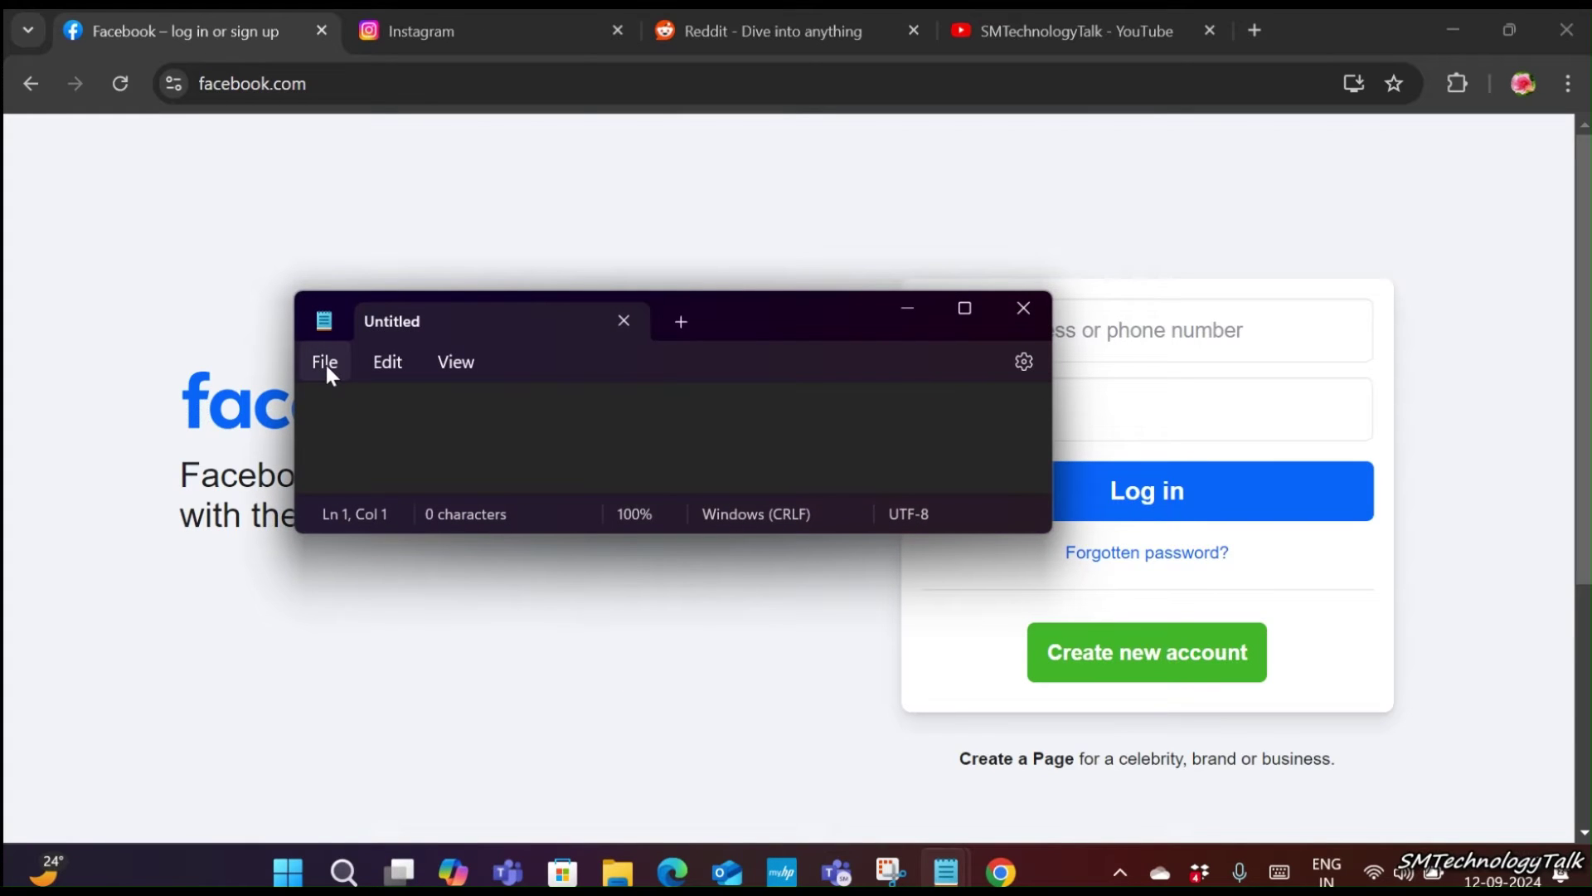
Move the Notepad window down and browse the Open dialog into C:\Windows.
click(325, 363)
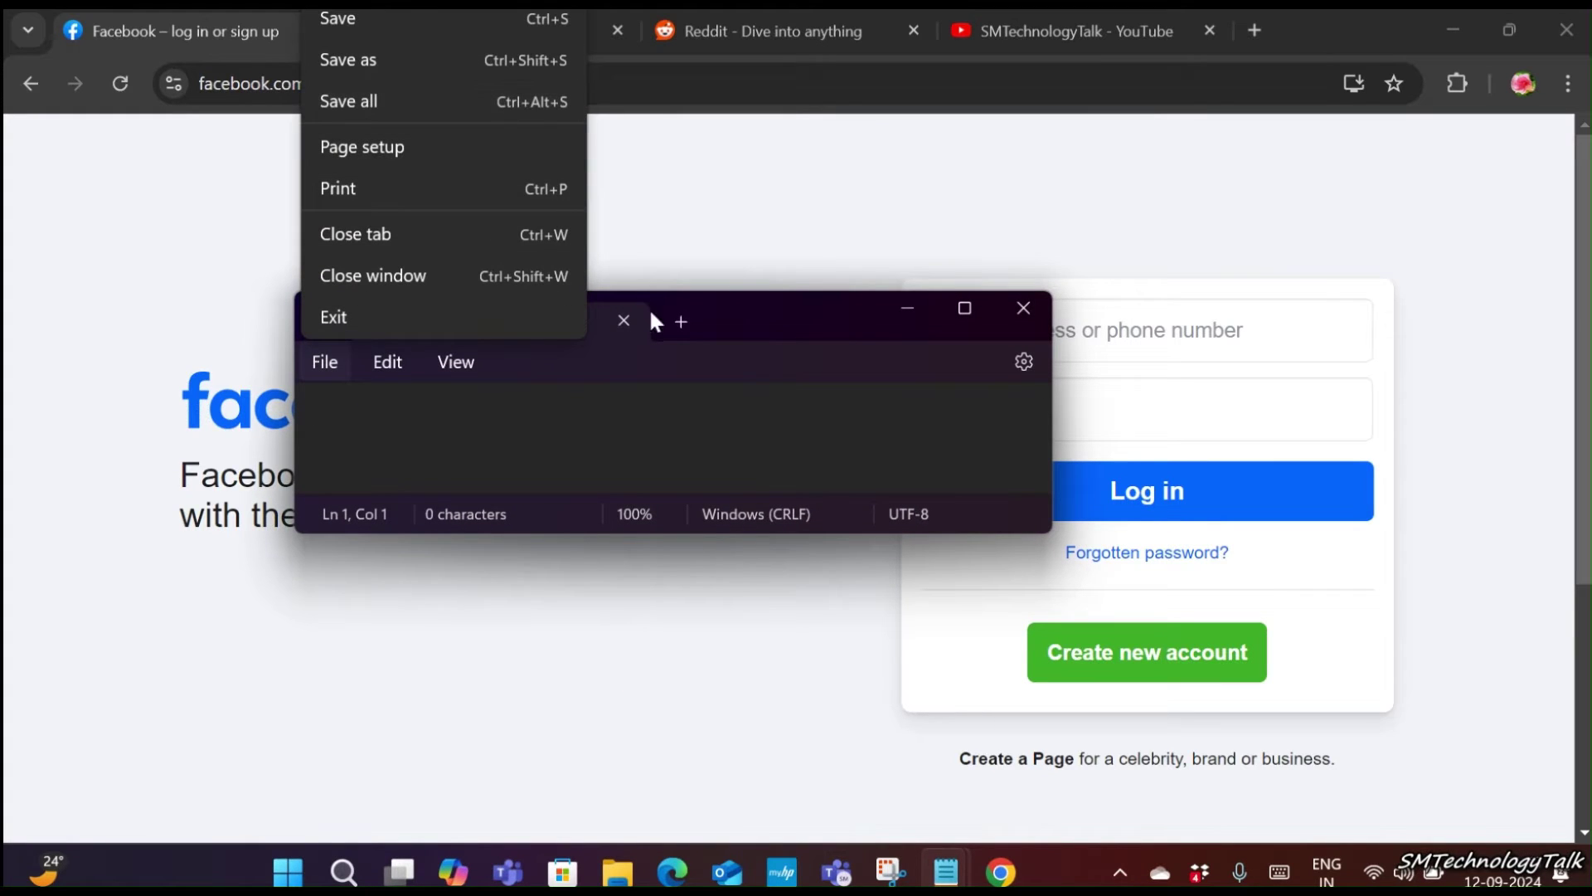
drag(776, 316, 789, 448)
click(329, 498)
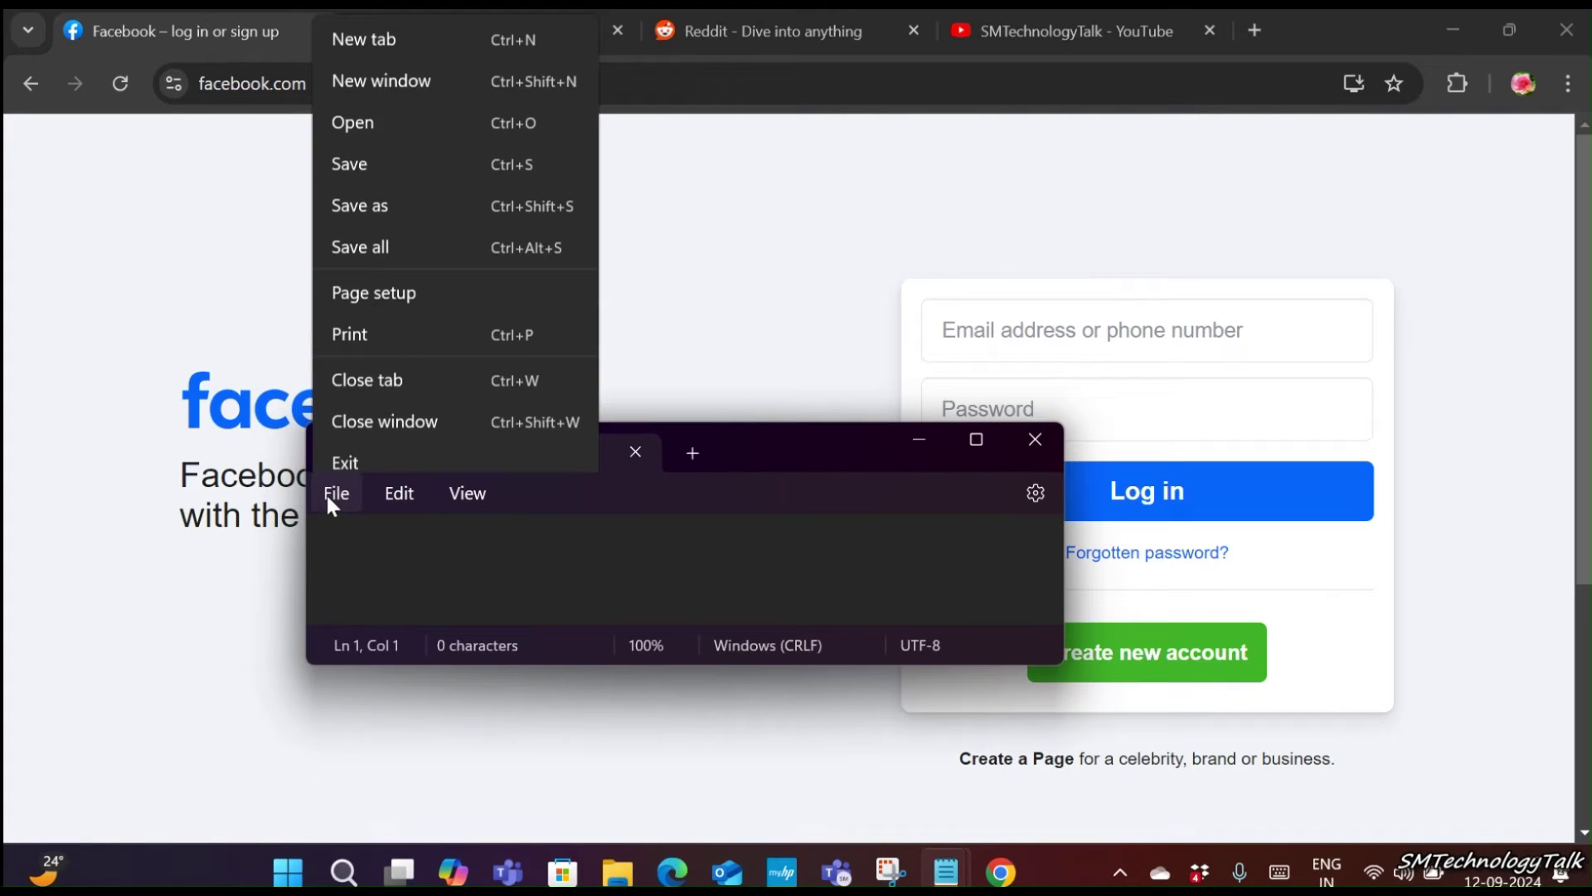
click(357, 109)
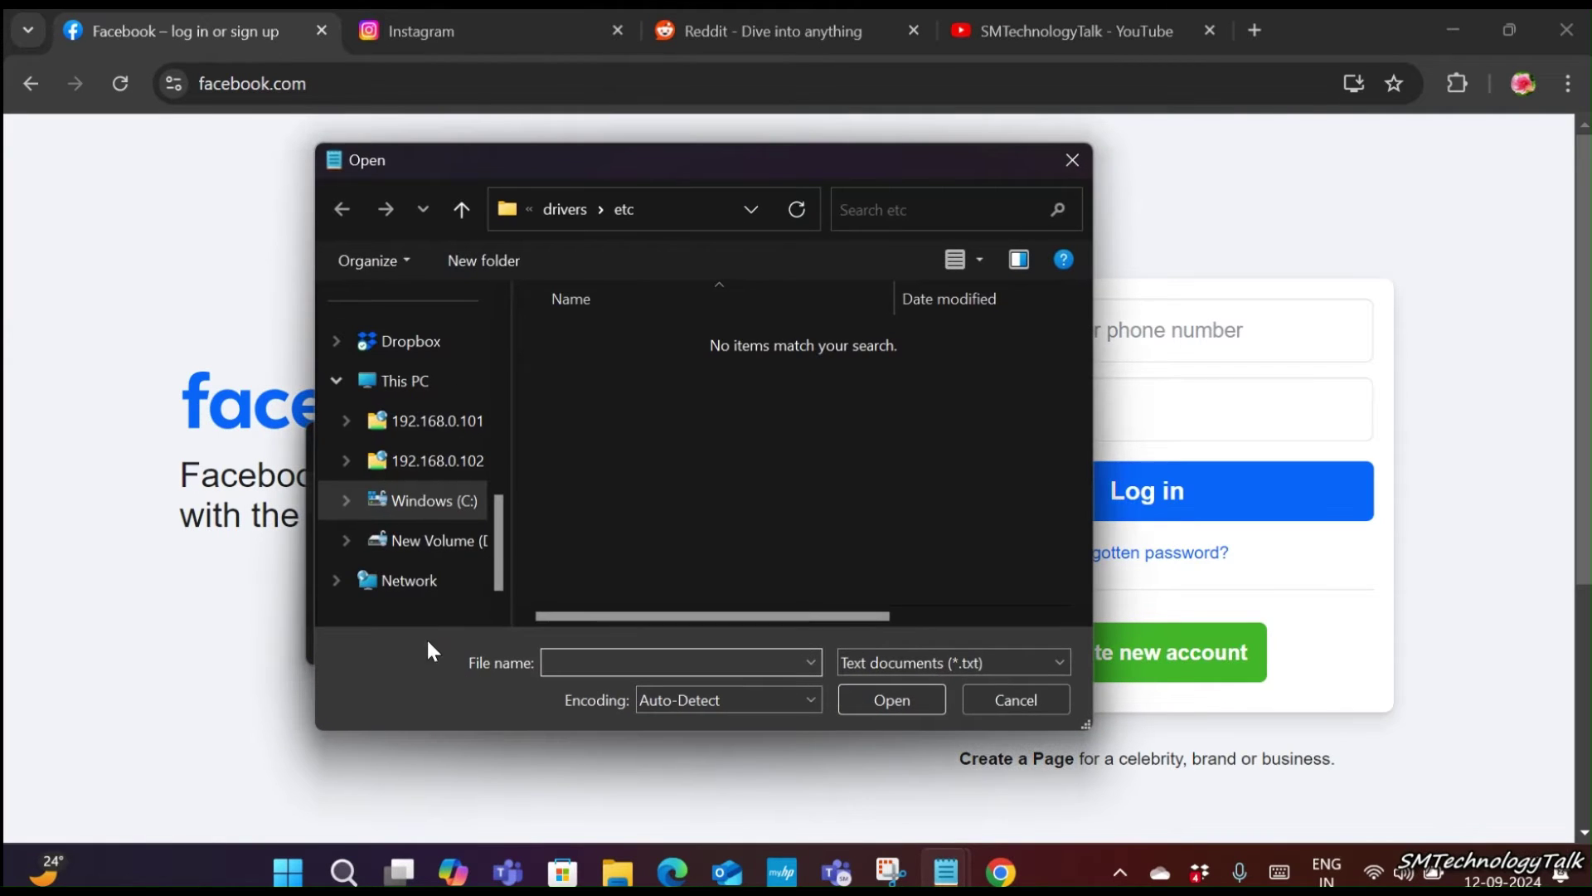
click(435, 503)
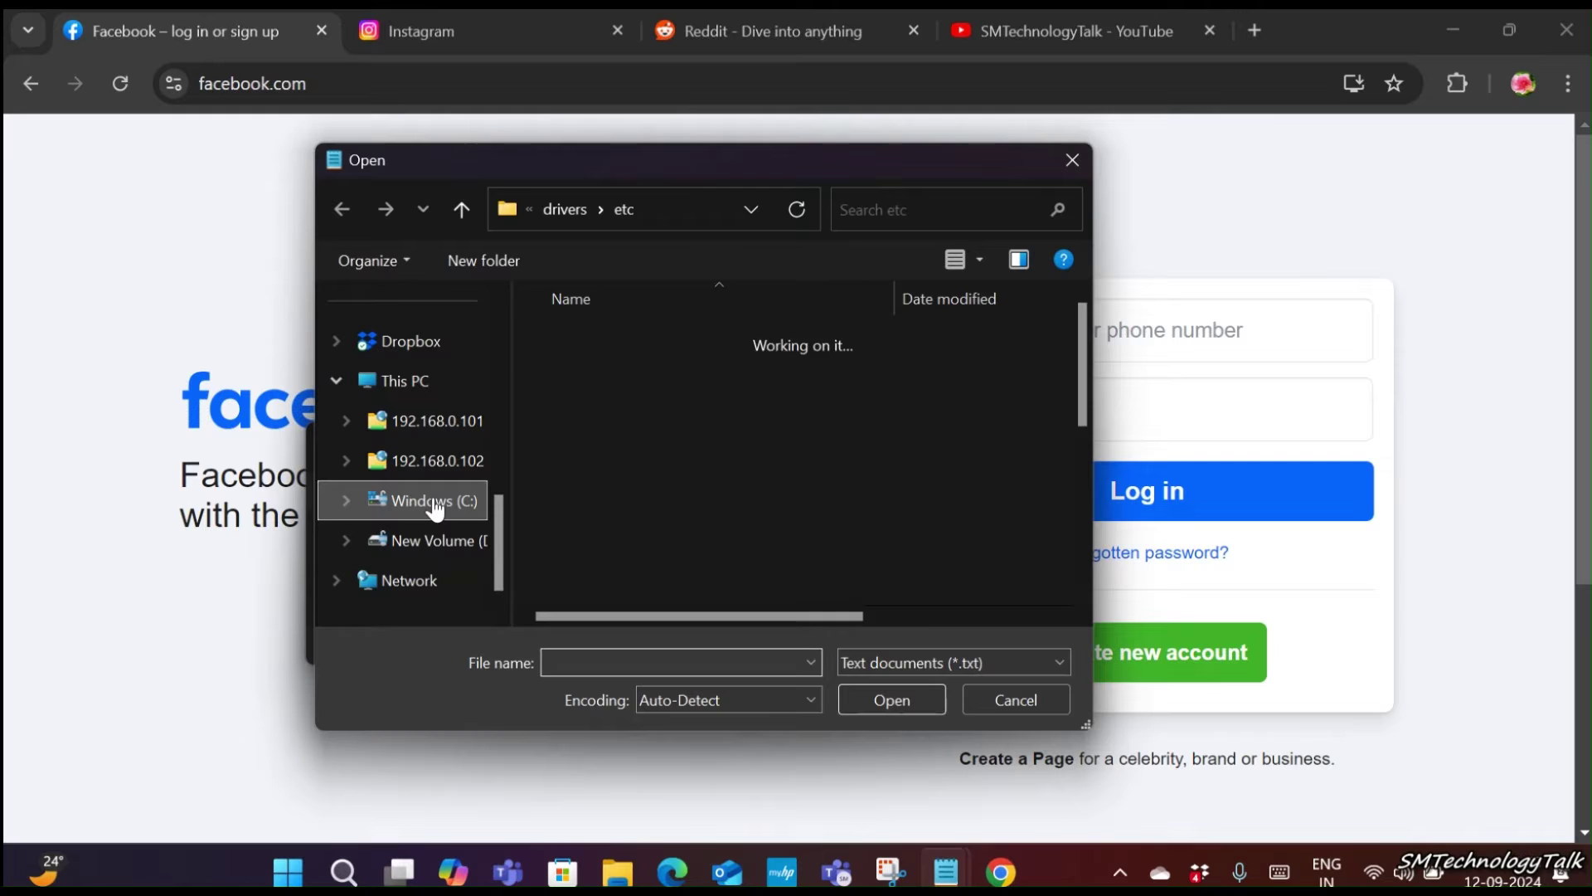
double_click(571, 587)
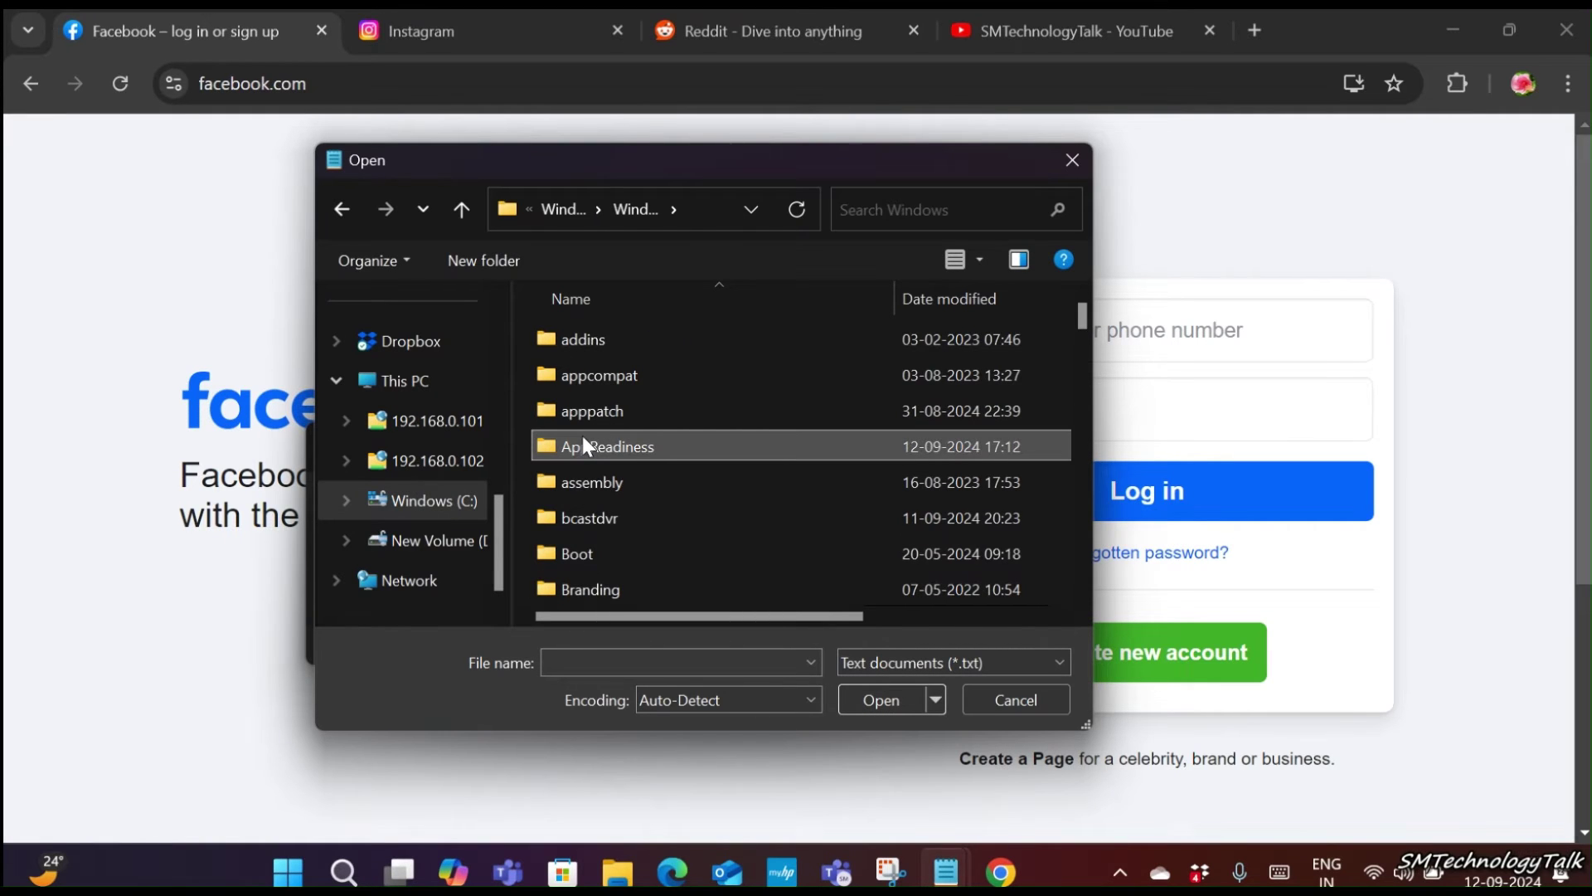
Navigate to System32\drivers\etc, list All files and open the hosts file.
scroll(583, 446, down, 4)
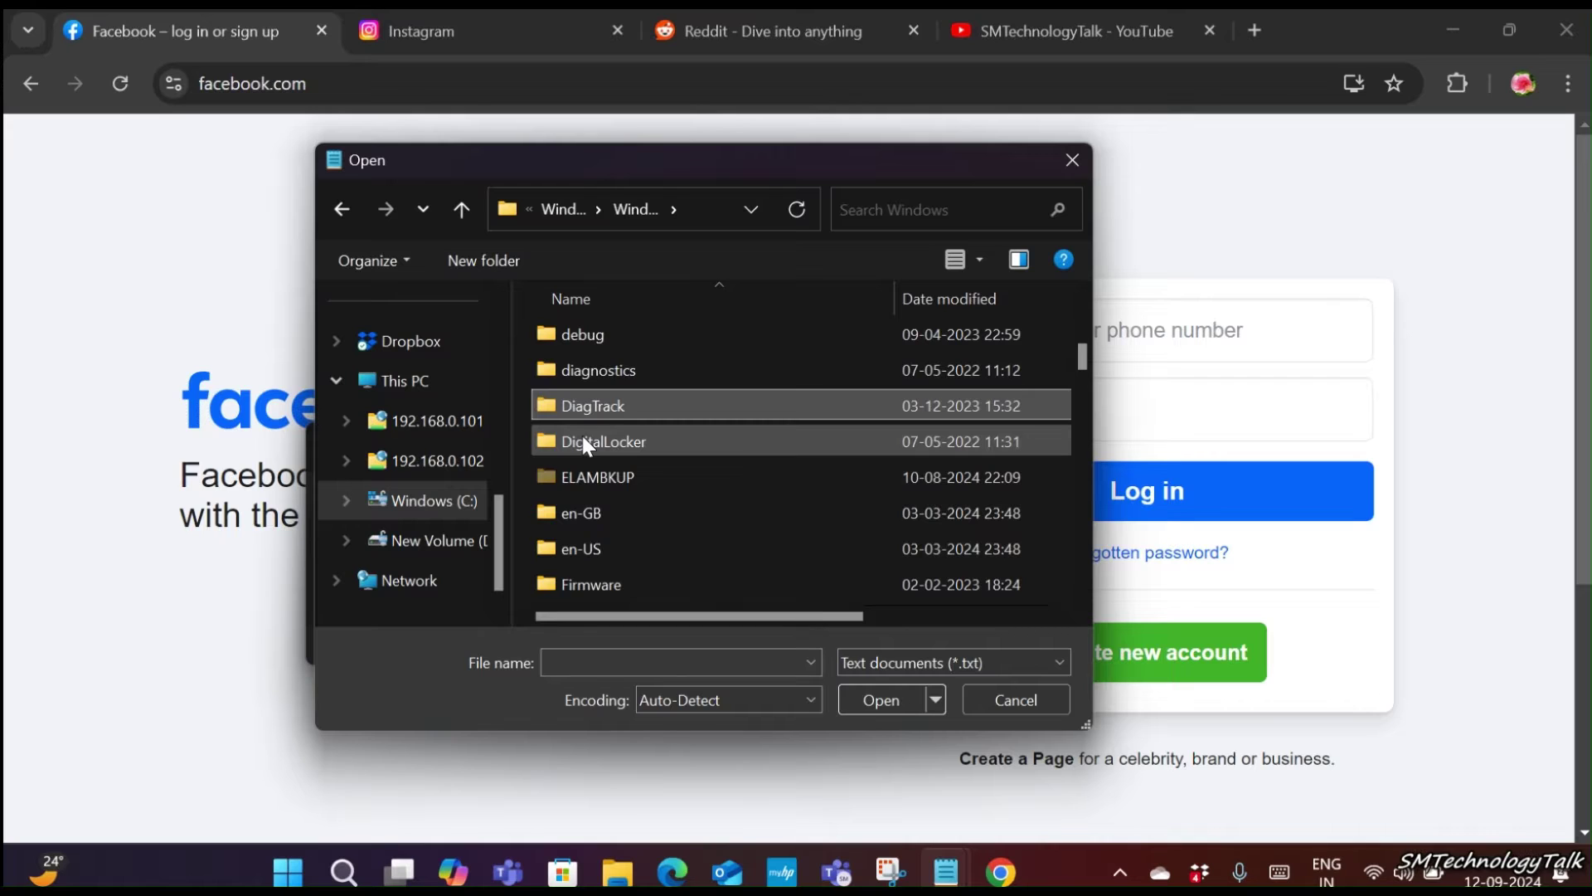
scroll(582, 441, down, 12)
scroll(582, 441, down, 3)
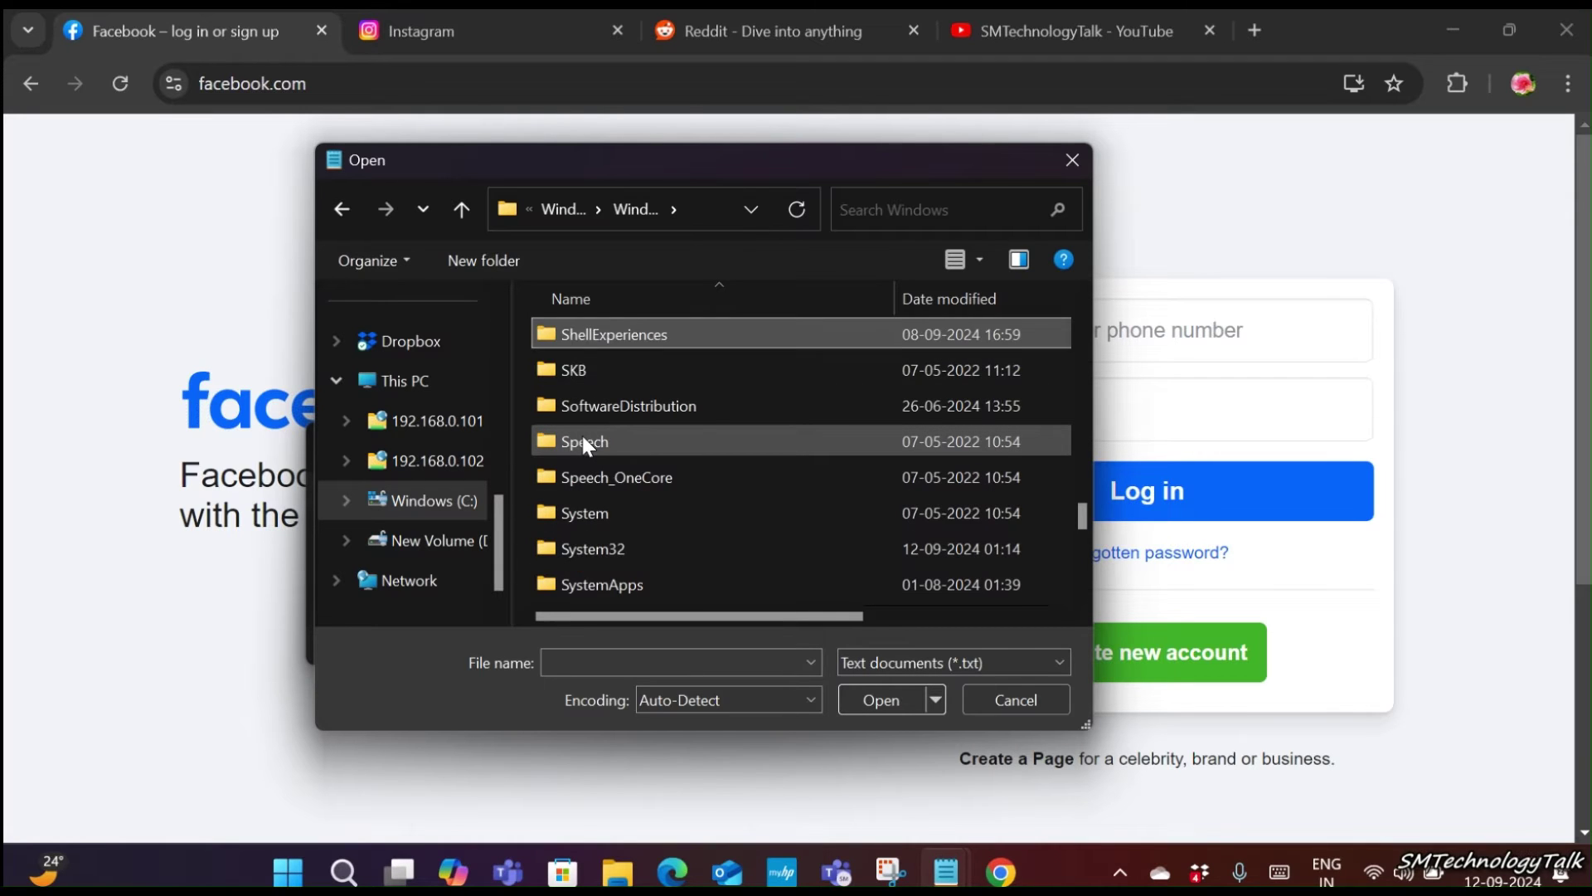
click(604, 546)
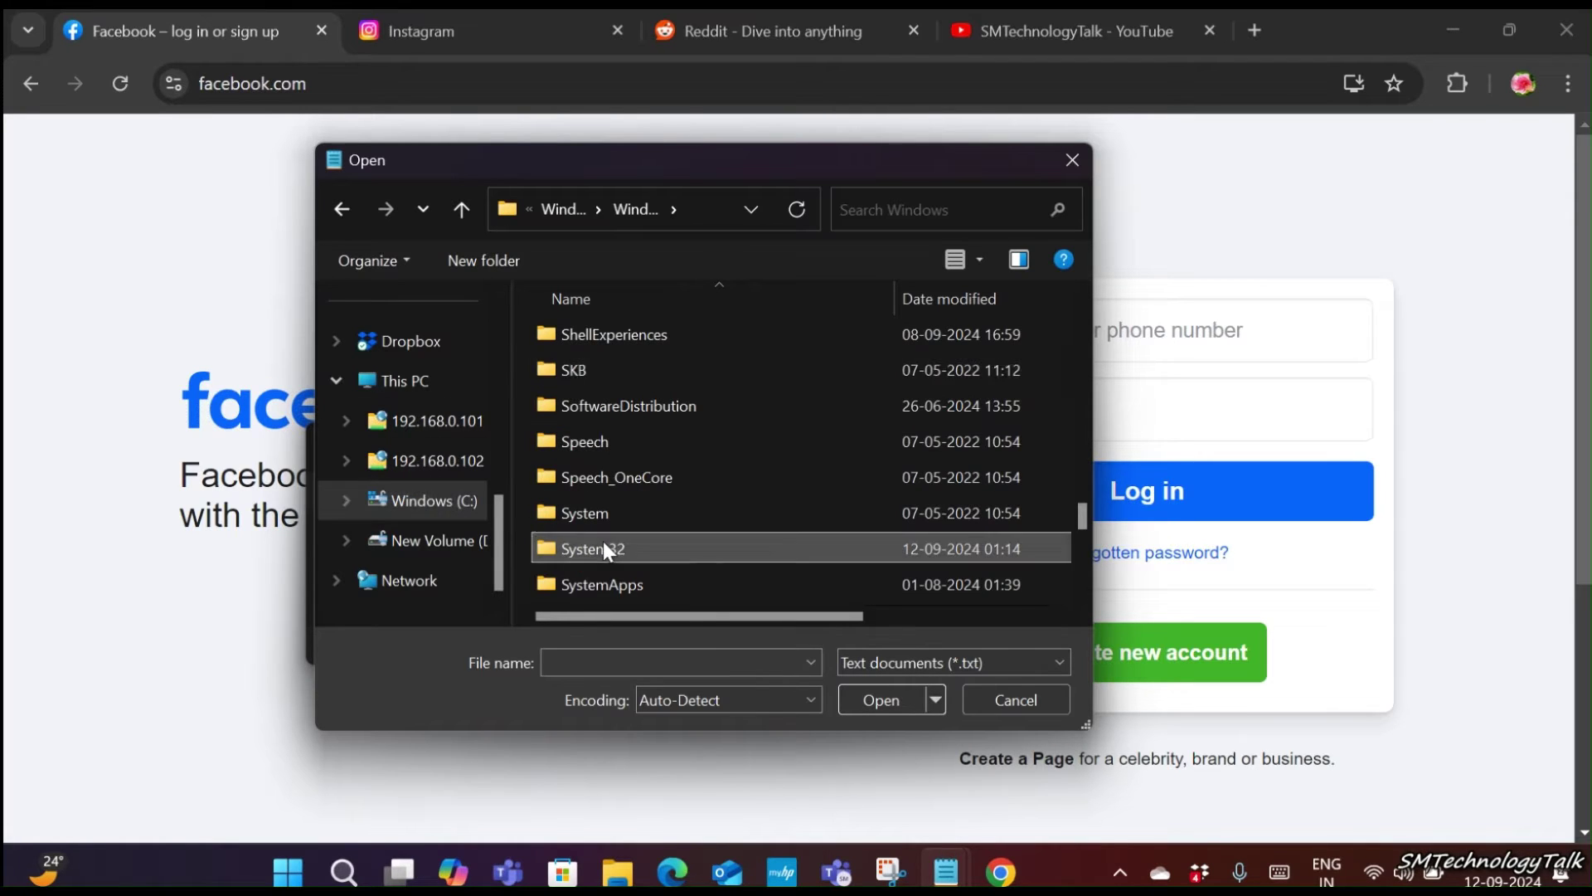
double_click(604, 548)
key(d)
key(d)
key(d)
key(d)
key(d)
key(d)
key(d)
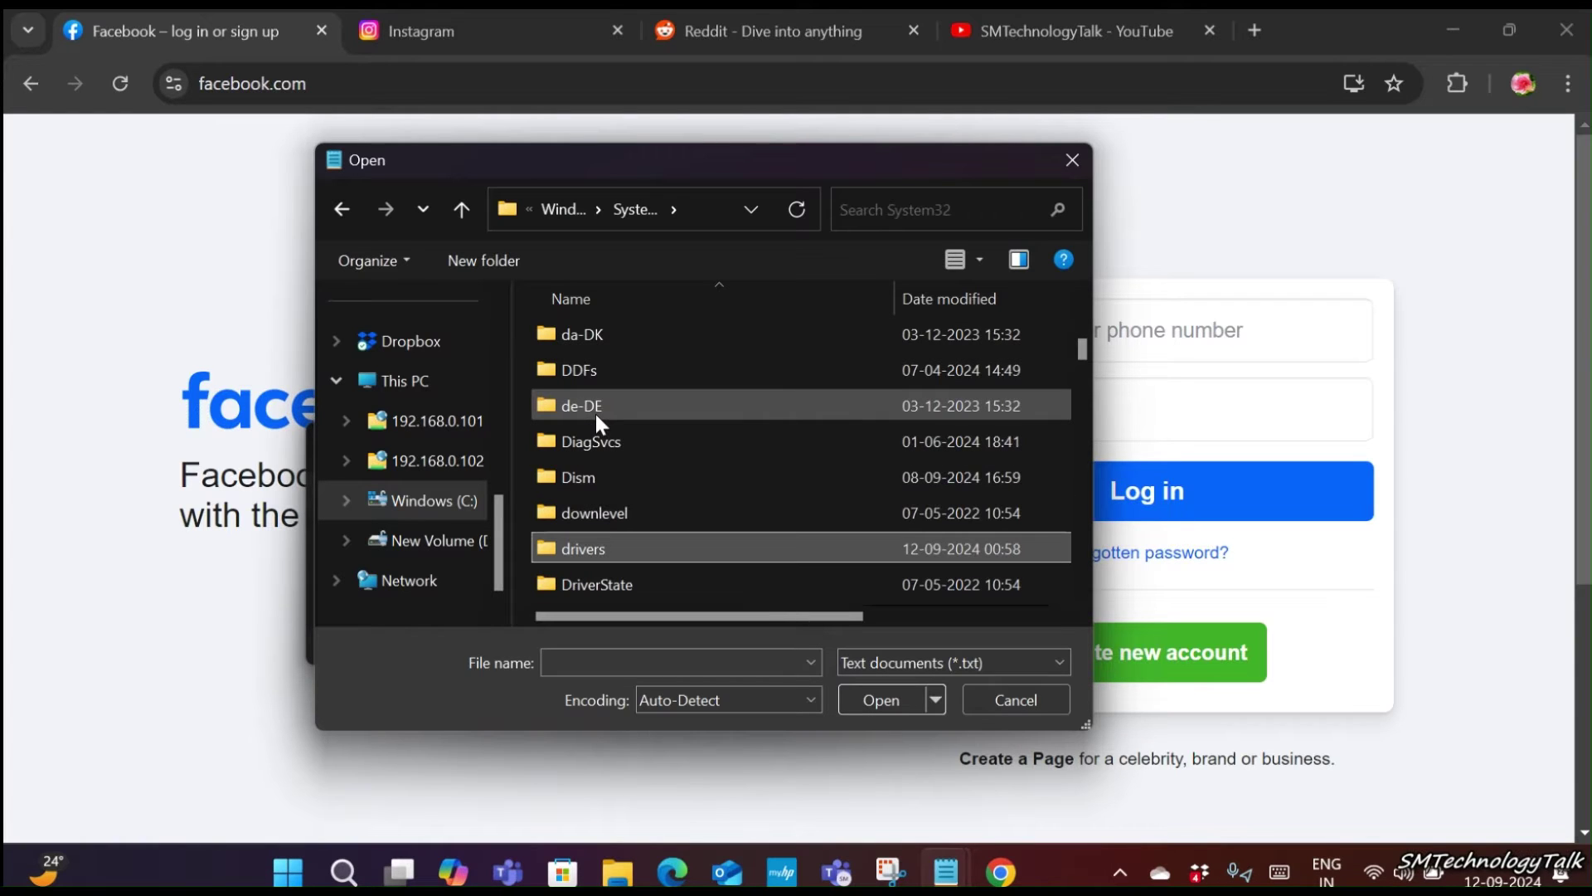
double_click(600, 547)
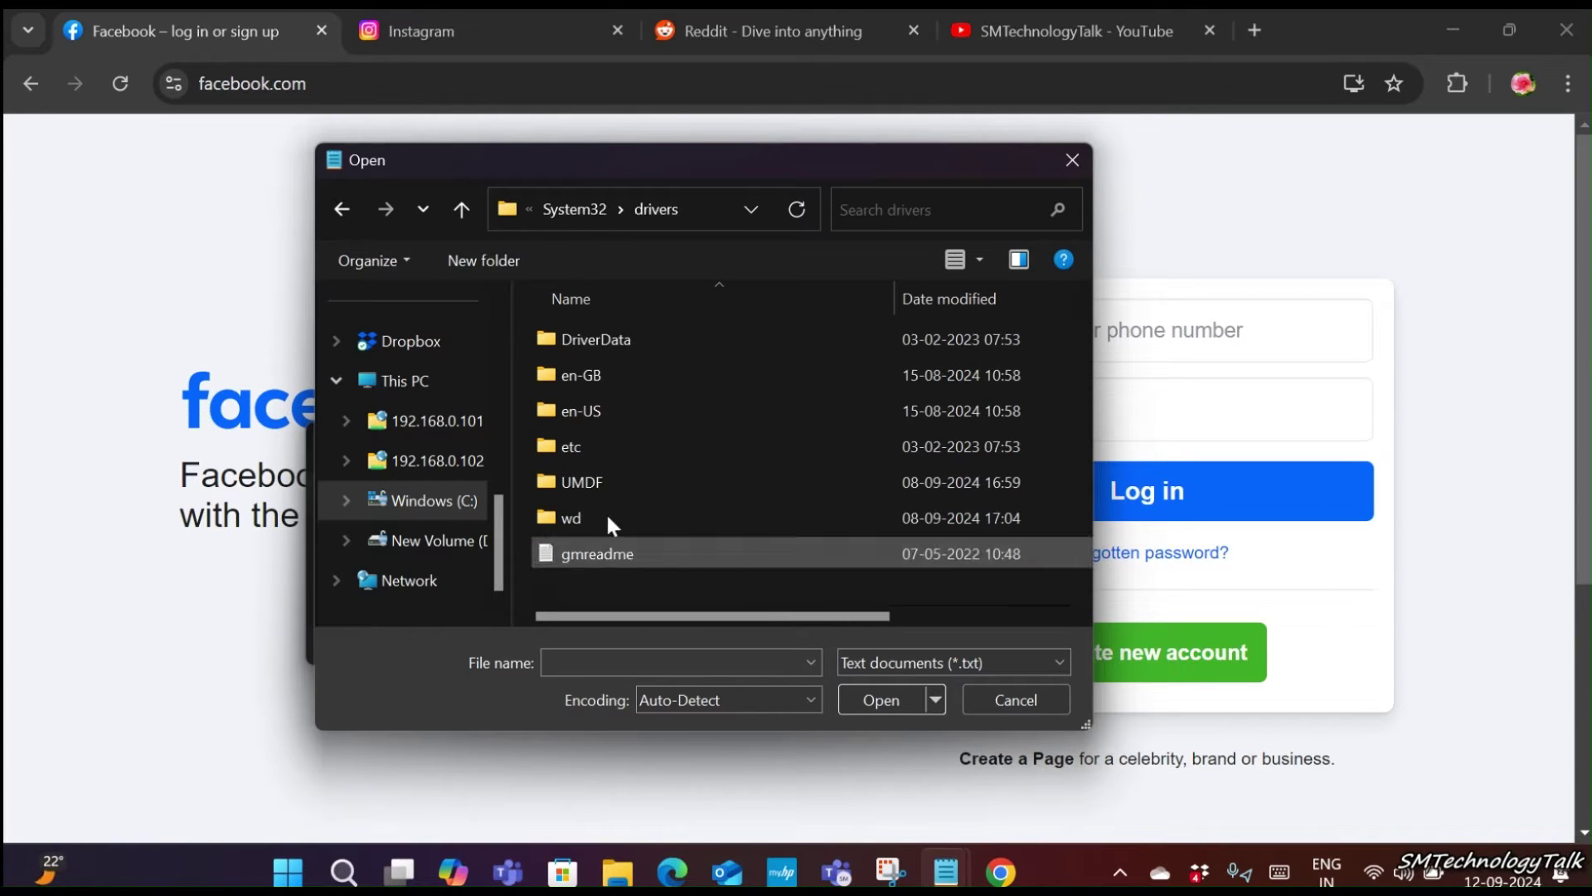
double_click(590, 448)
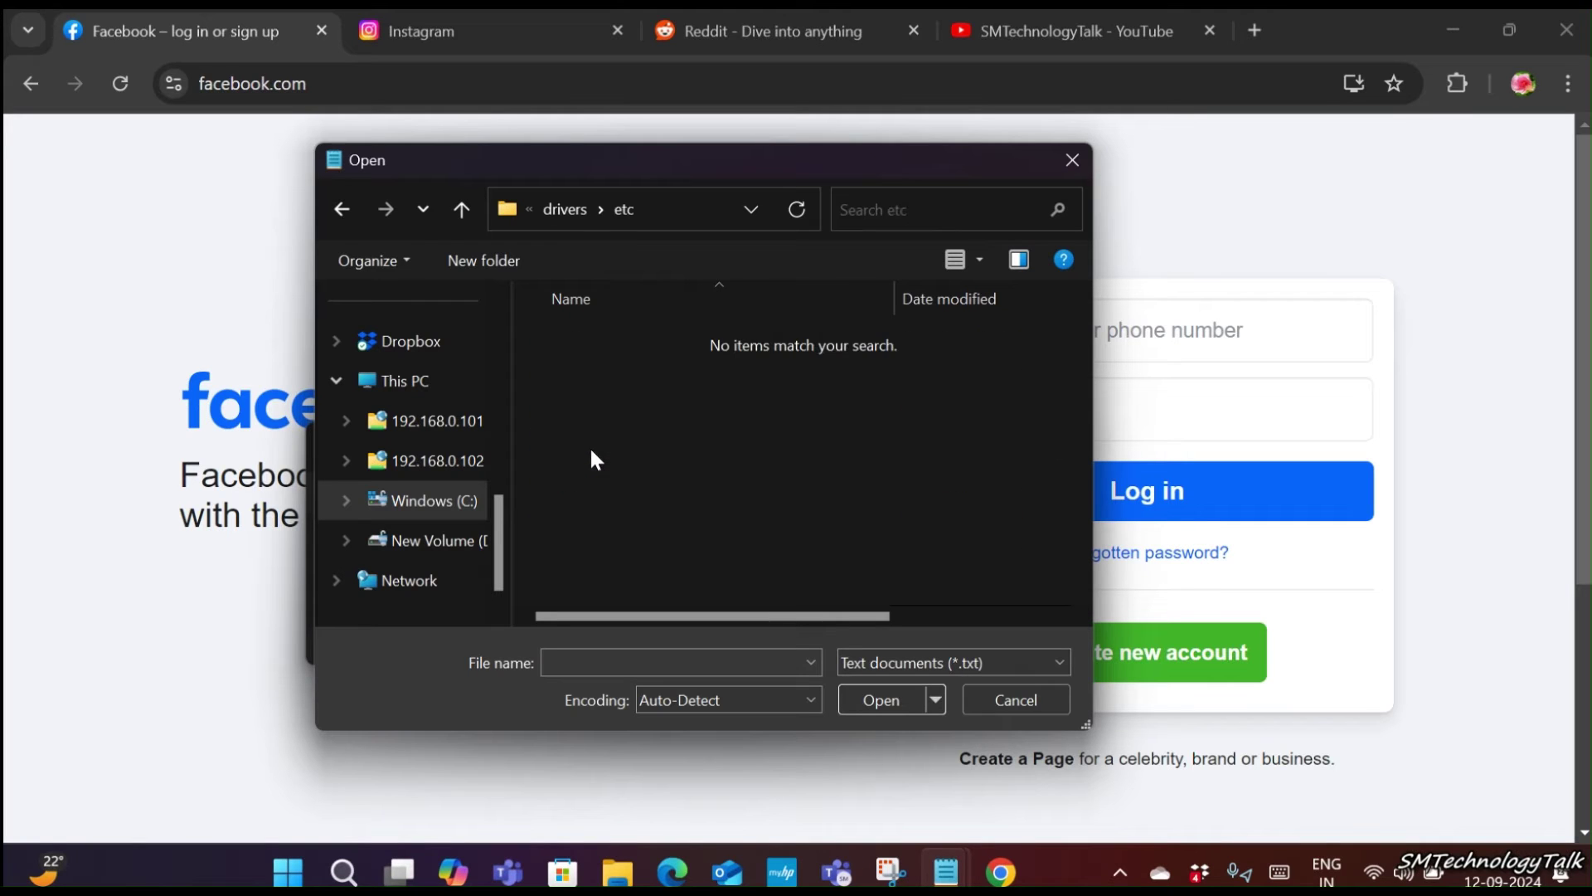
click(1047, 659)
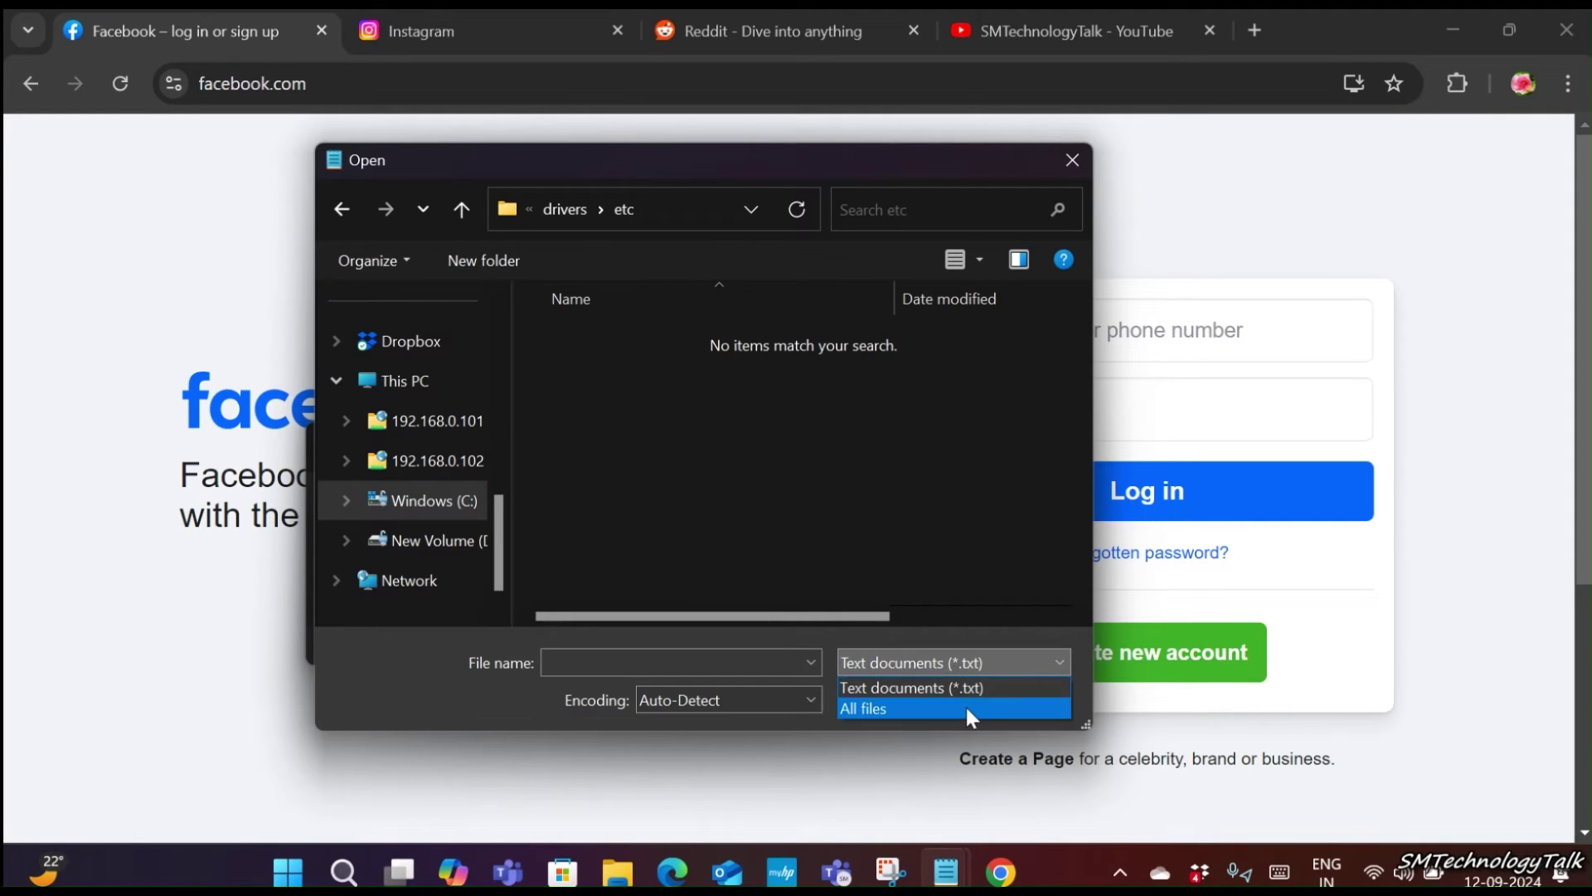
click(966, 707)
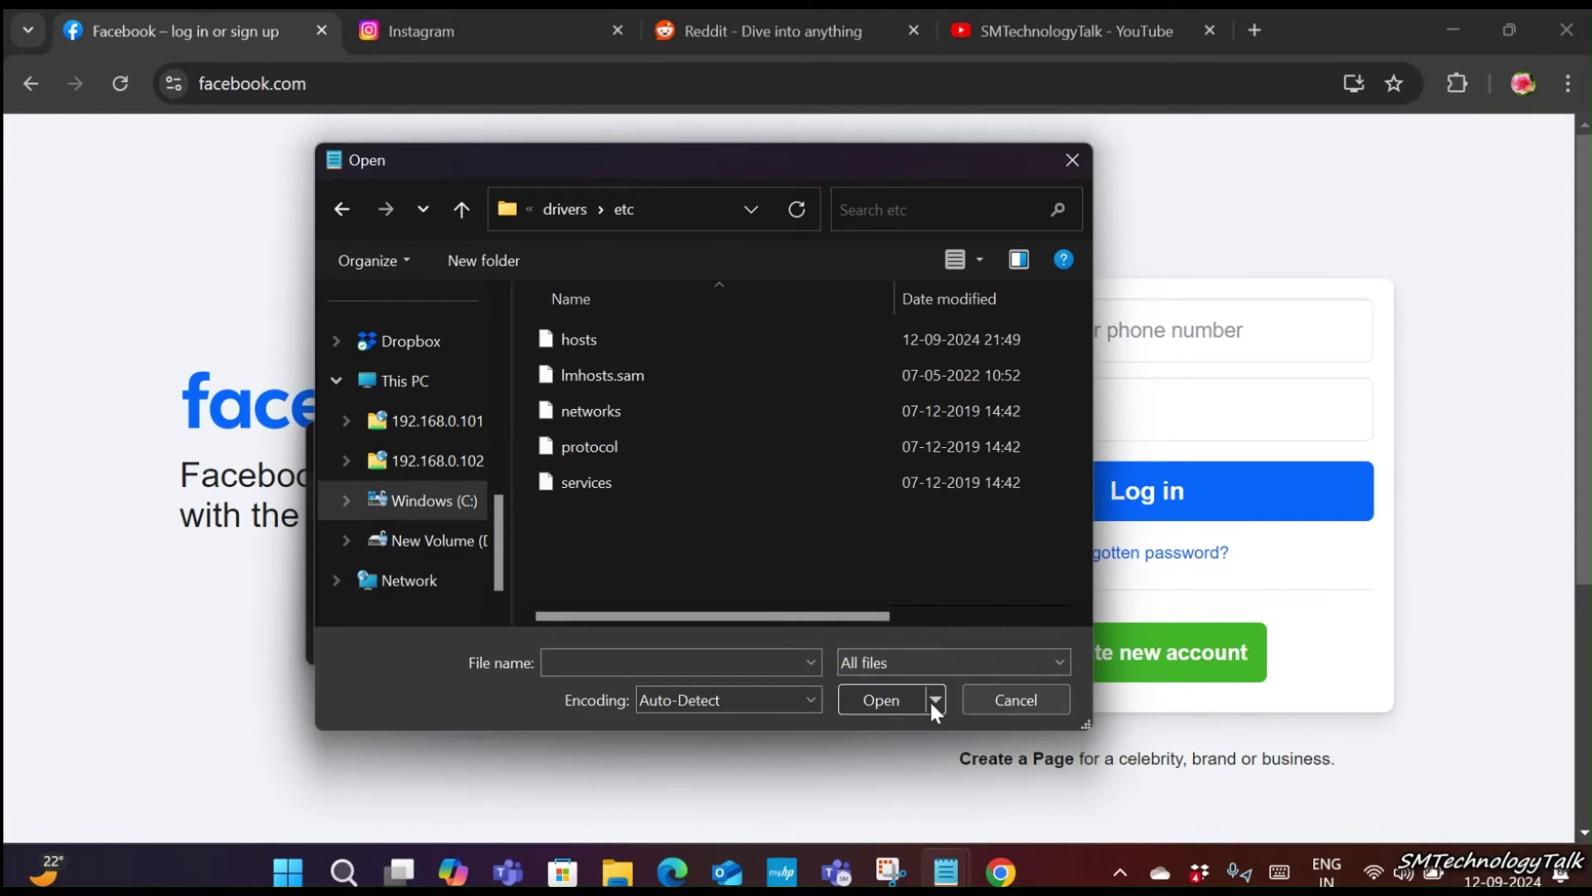
double_click(581, 343)
click(979, 439)
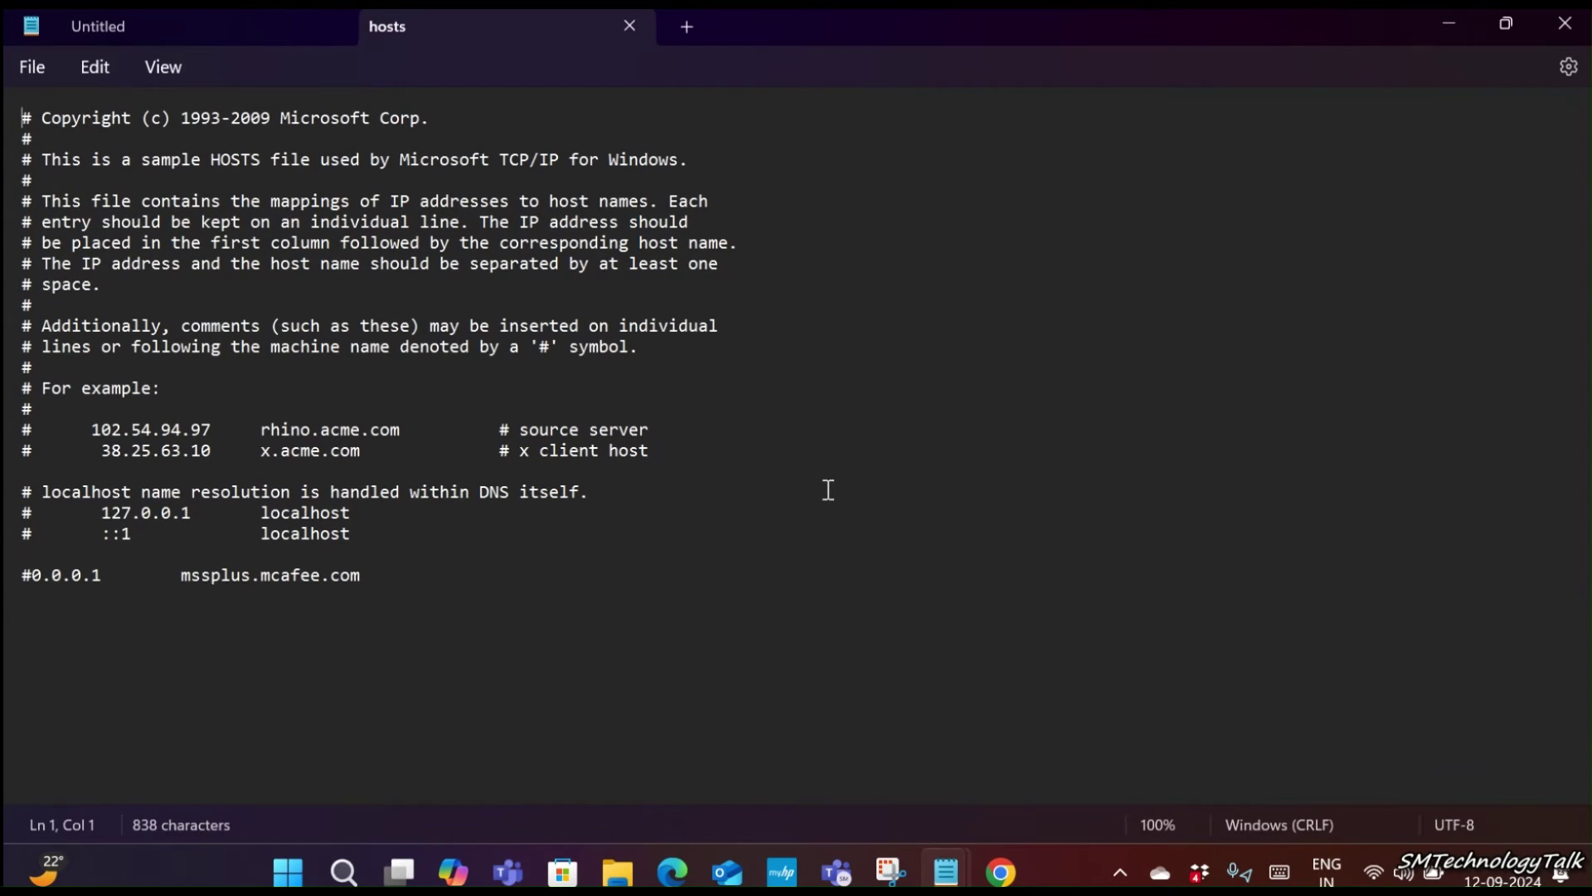
click(422, 587)
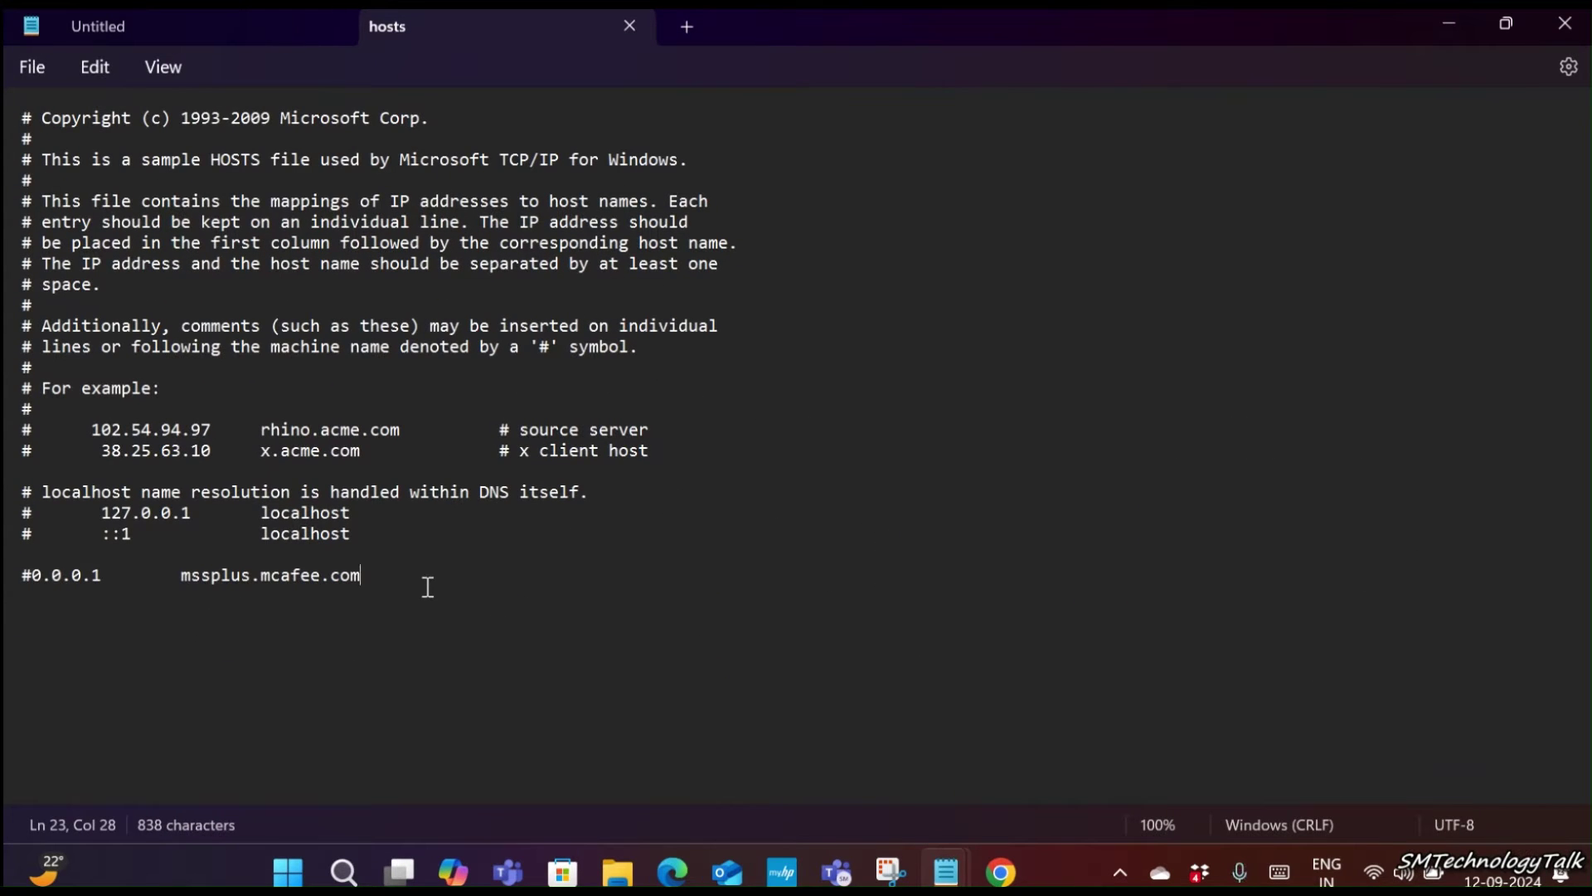
key(Return)
text(12)
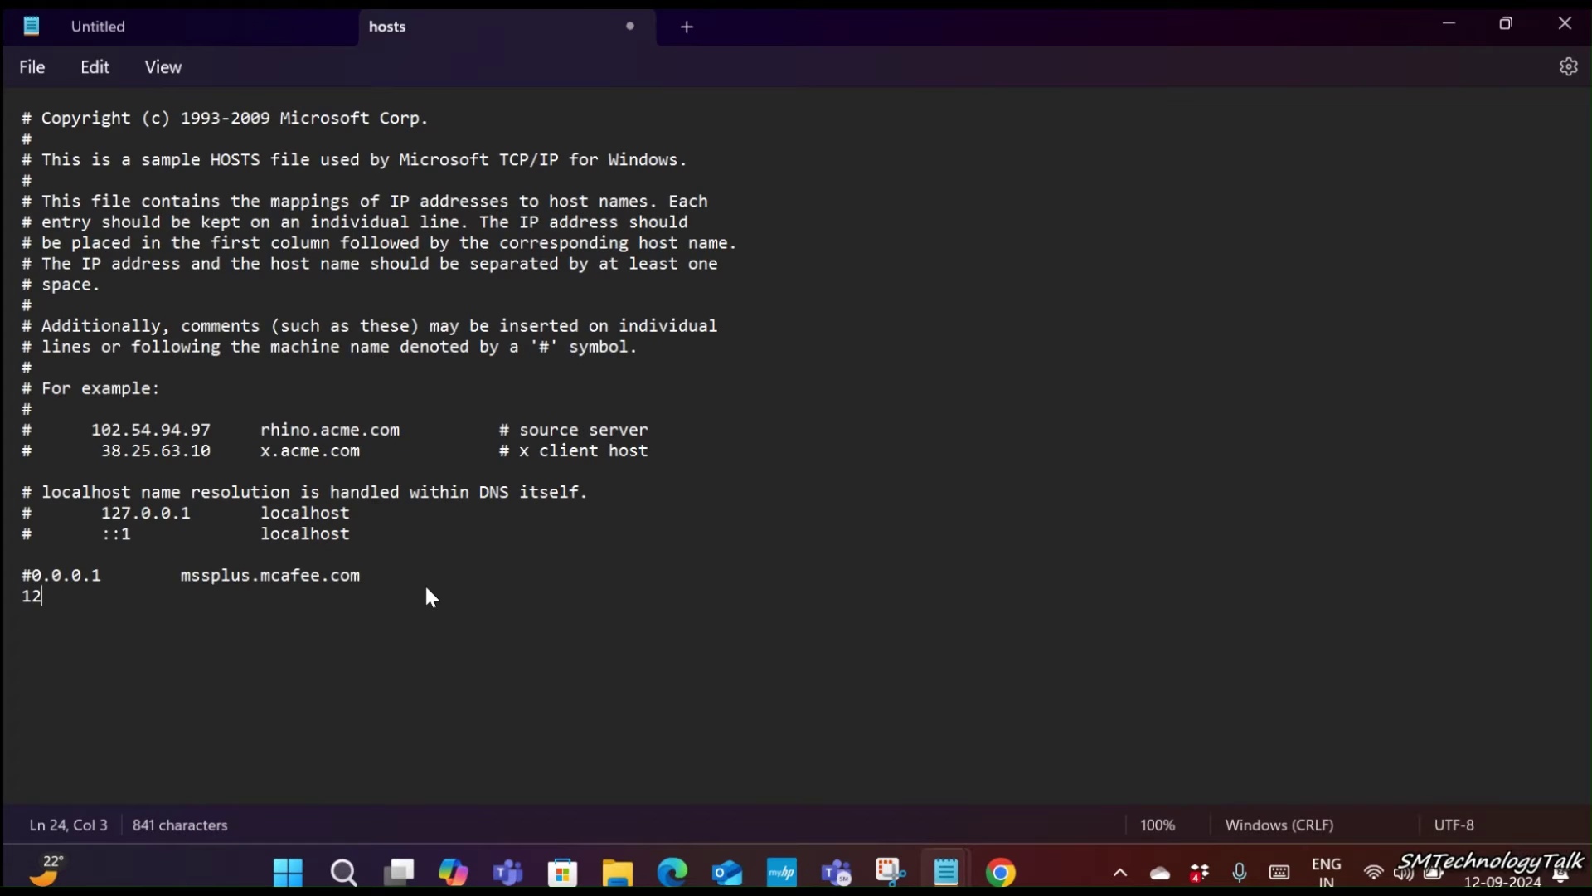
text(7.0.0.1 )
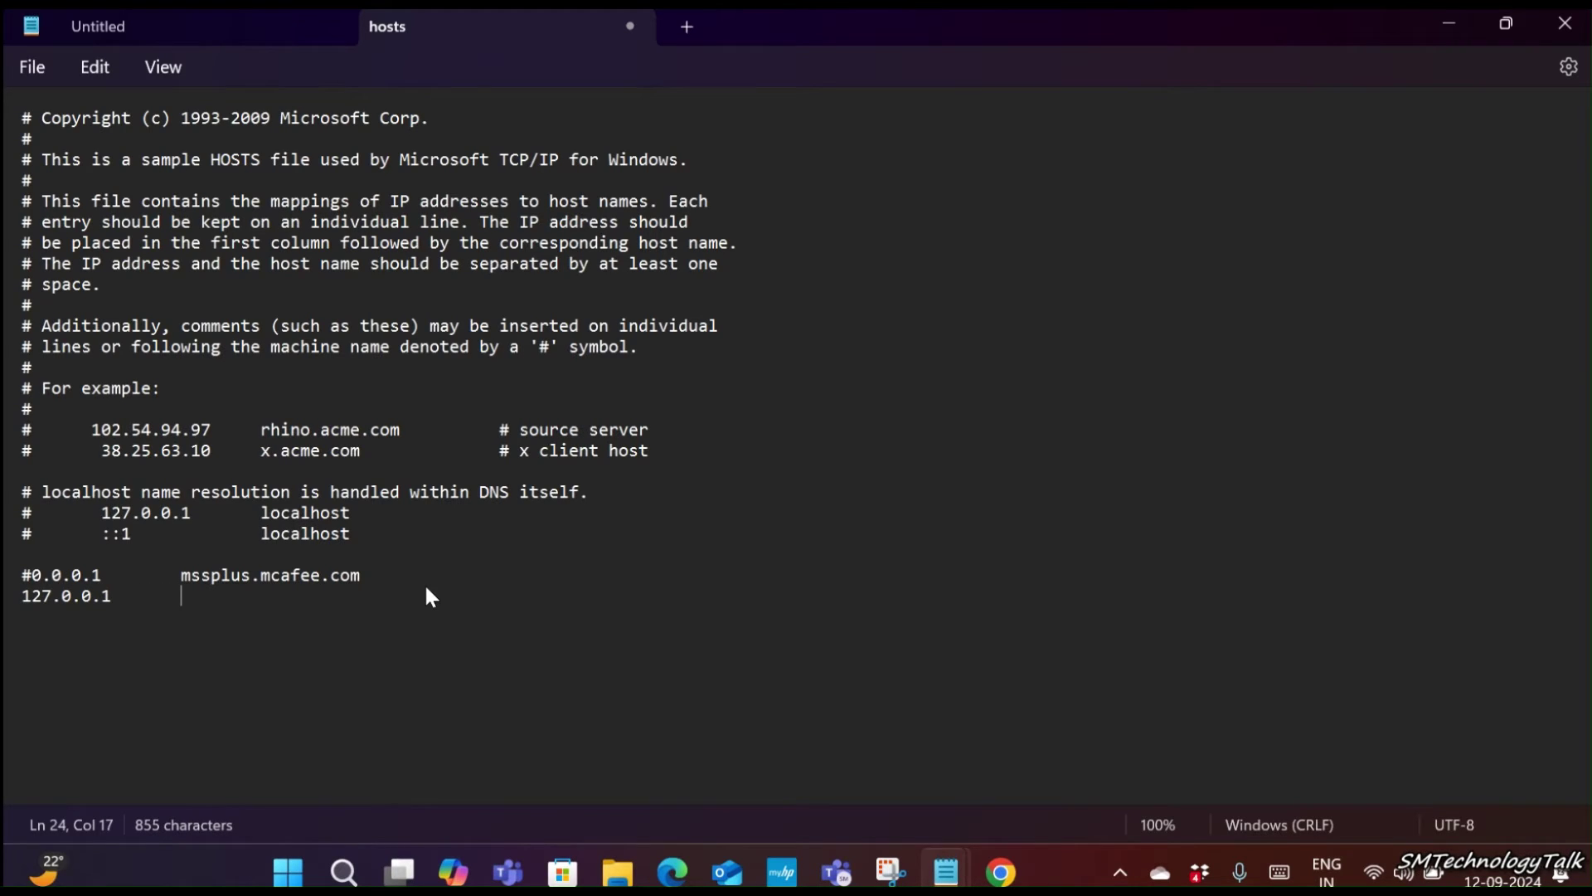
text(      www)
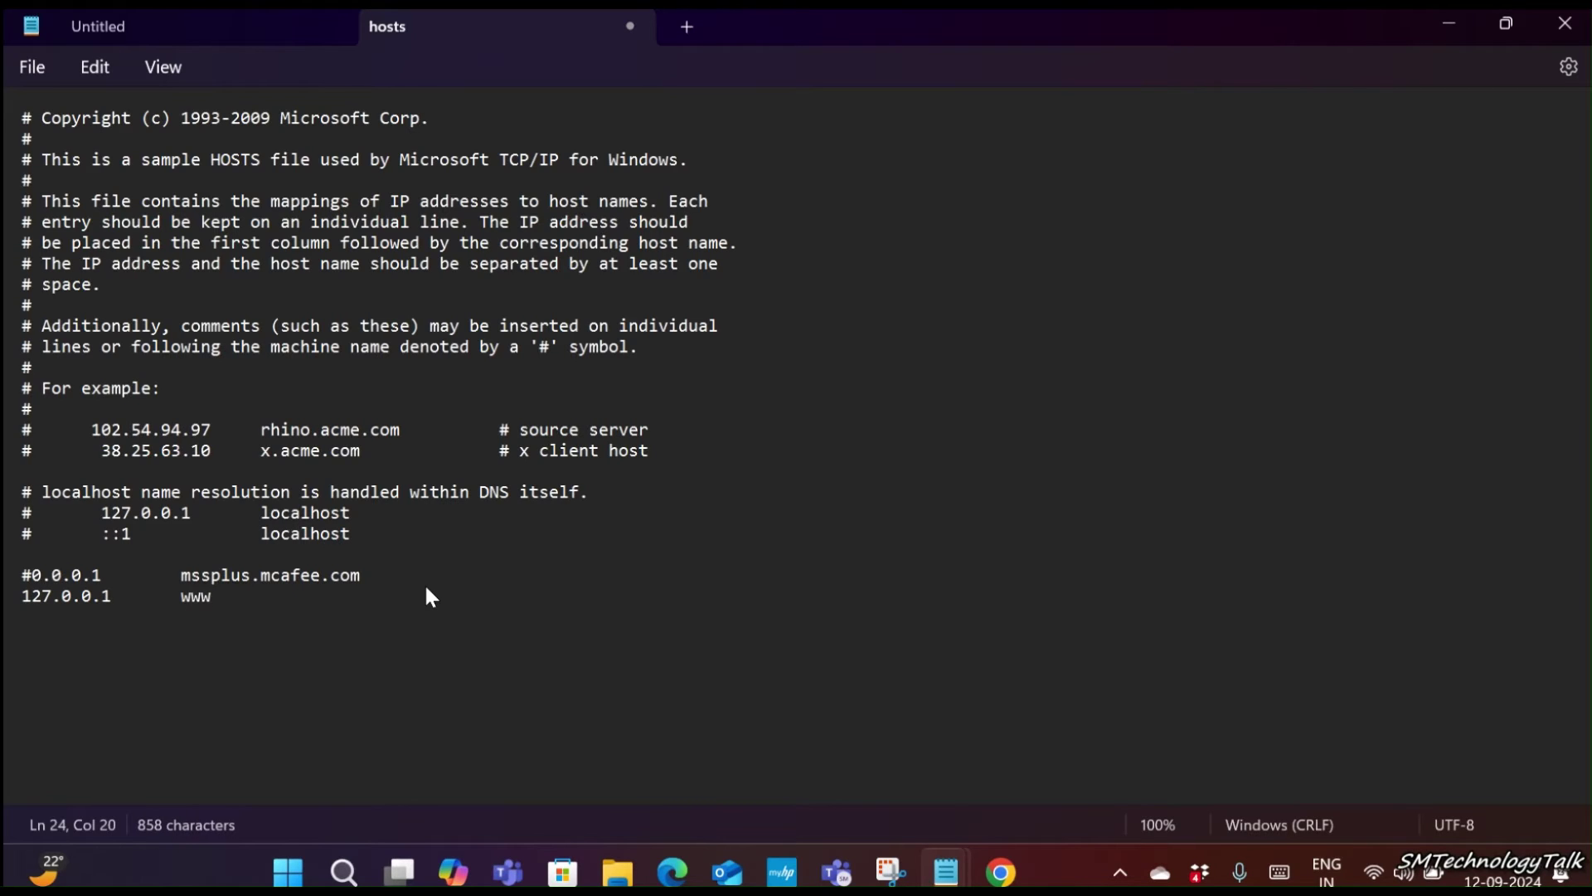
text(.facebook.com)
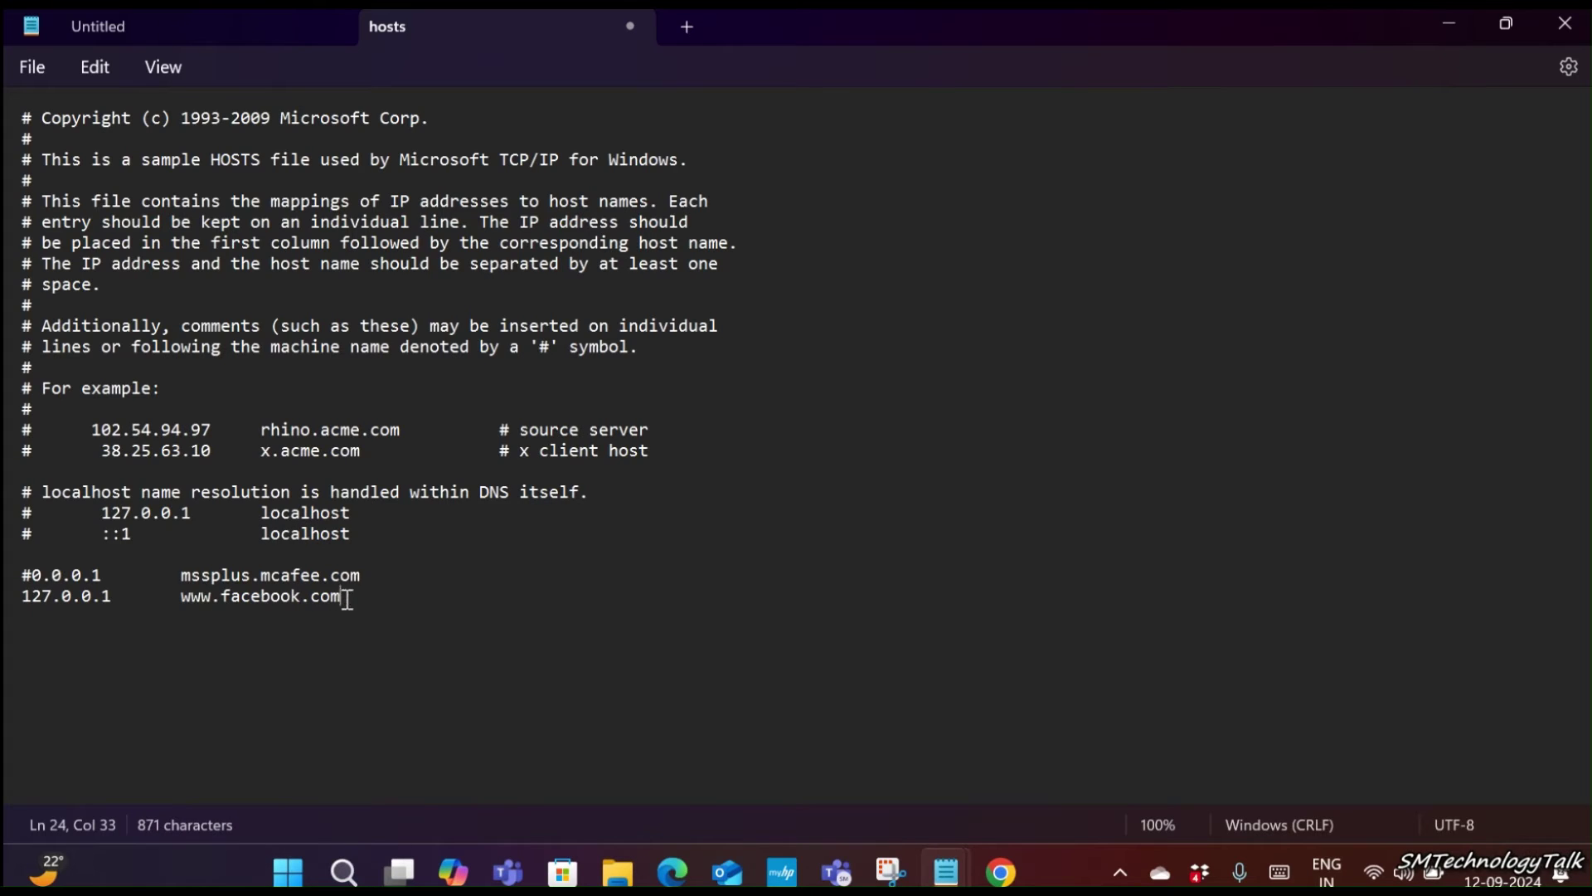
drag(352, 598, 3, 597)
key(ctrl+c)
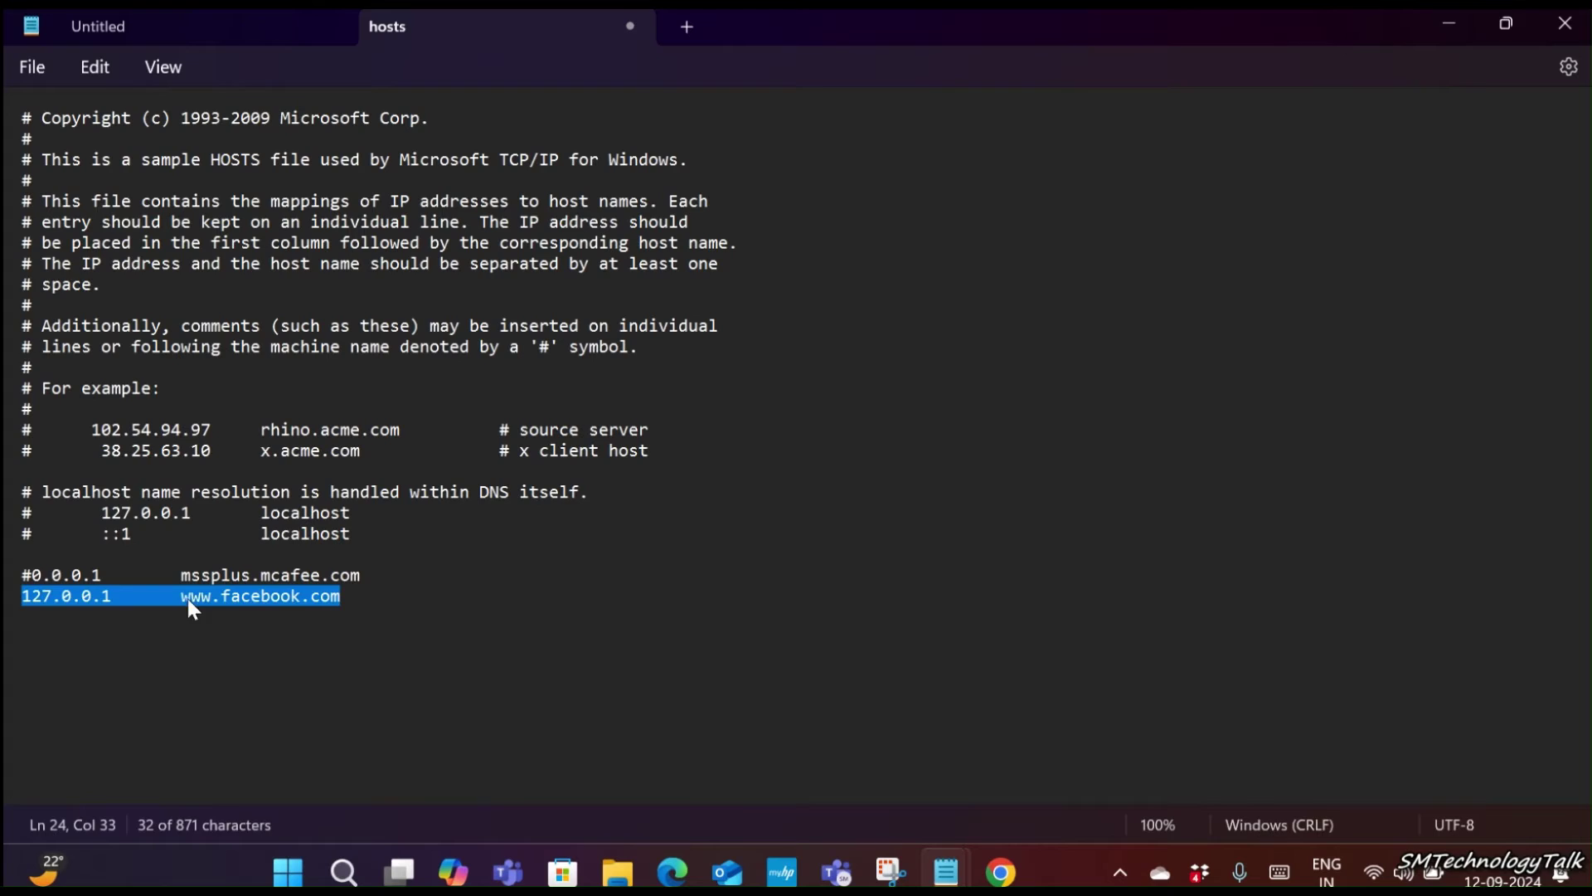
click(392, 594)
key(Return)
key(ctrl+v)
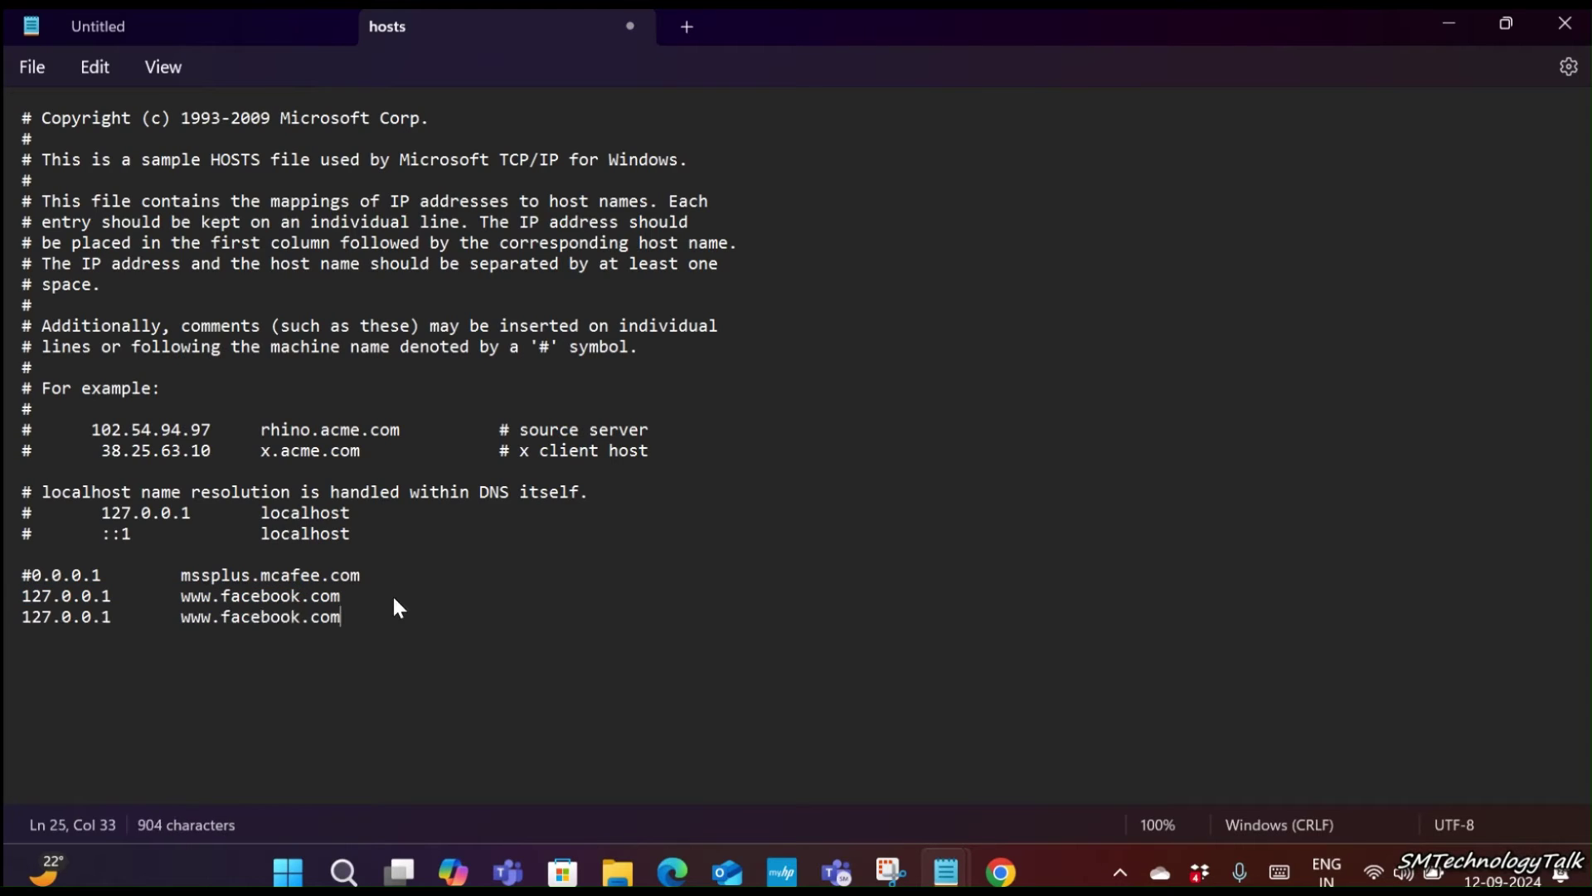
key(Return)
key(ctrl+v)
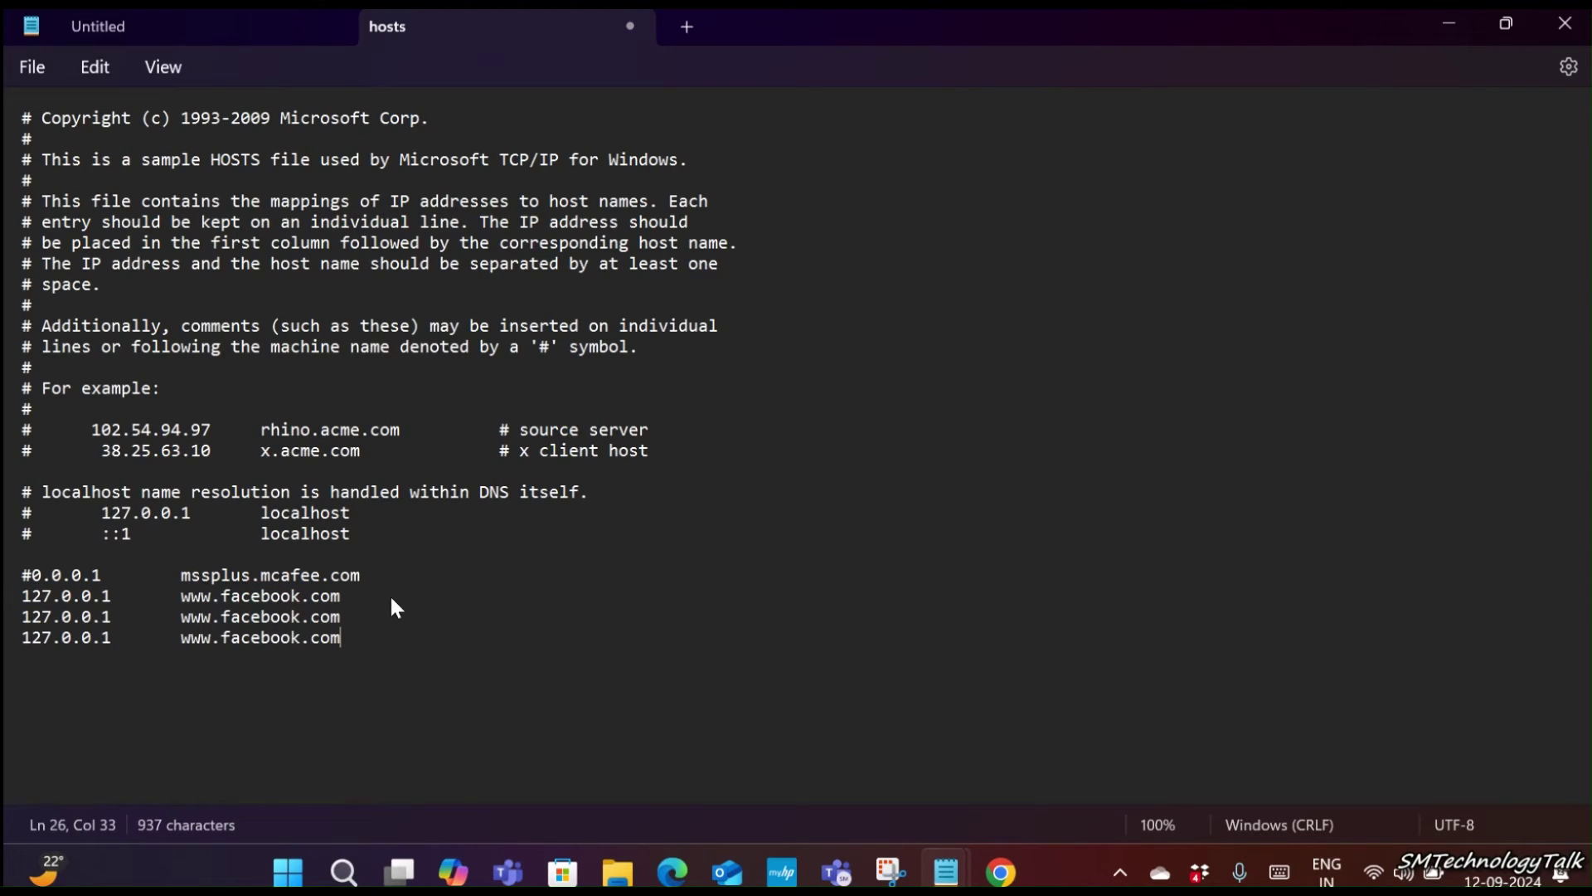
double_click(250, 619)
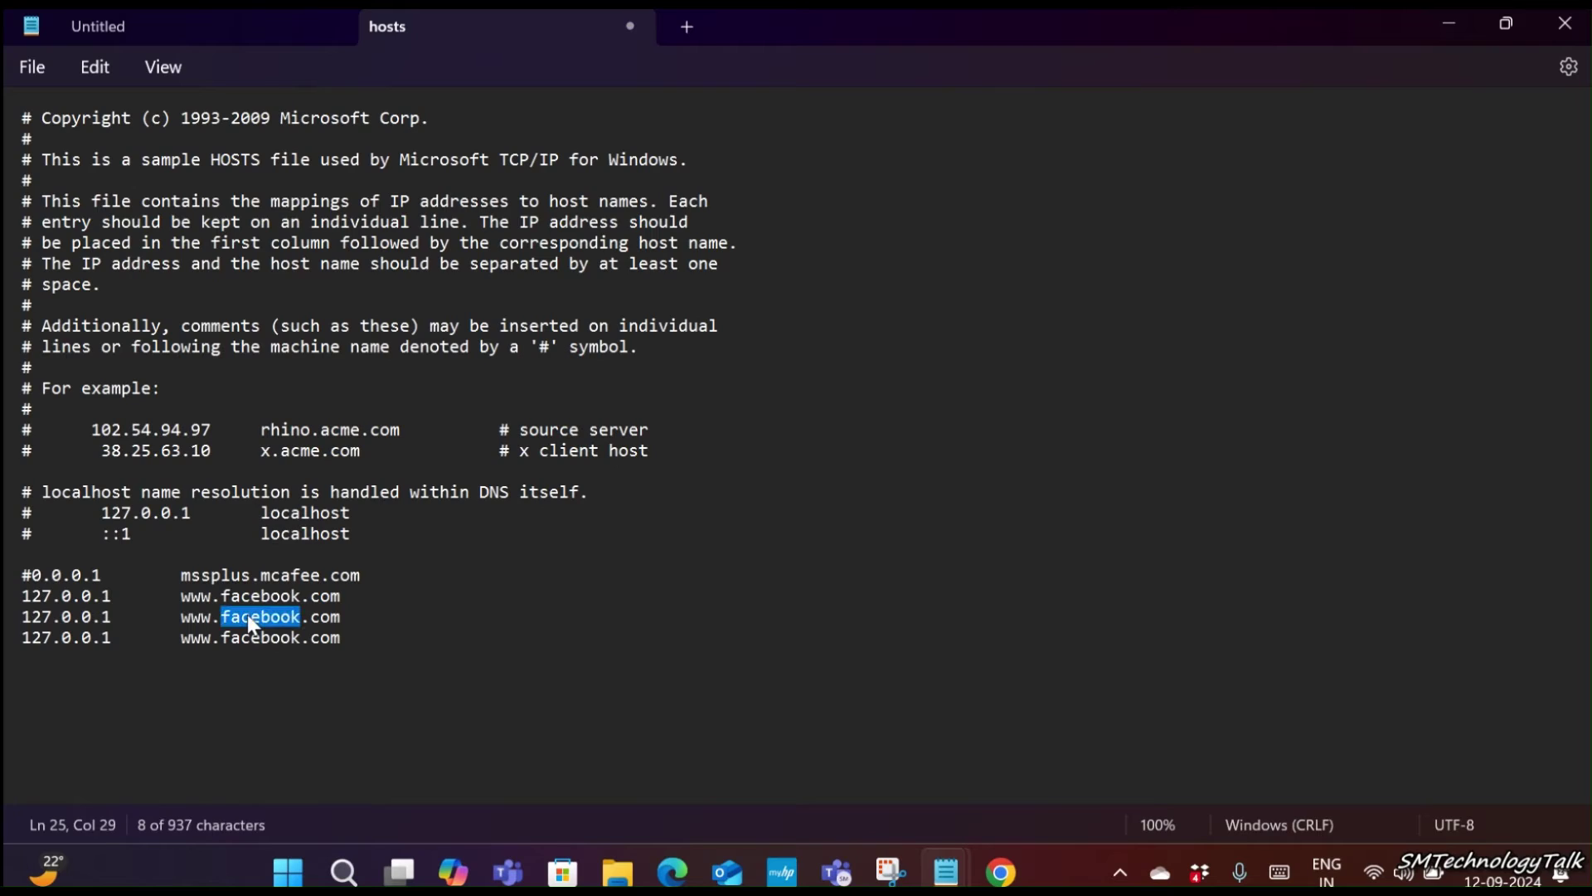
text(instagra)
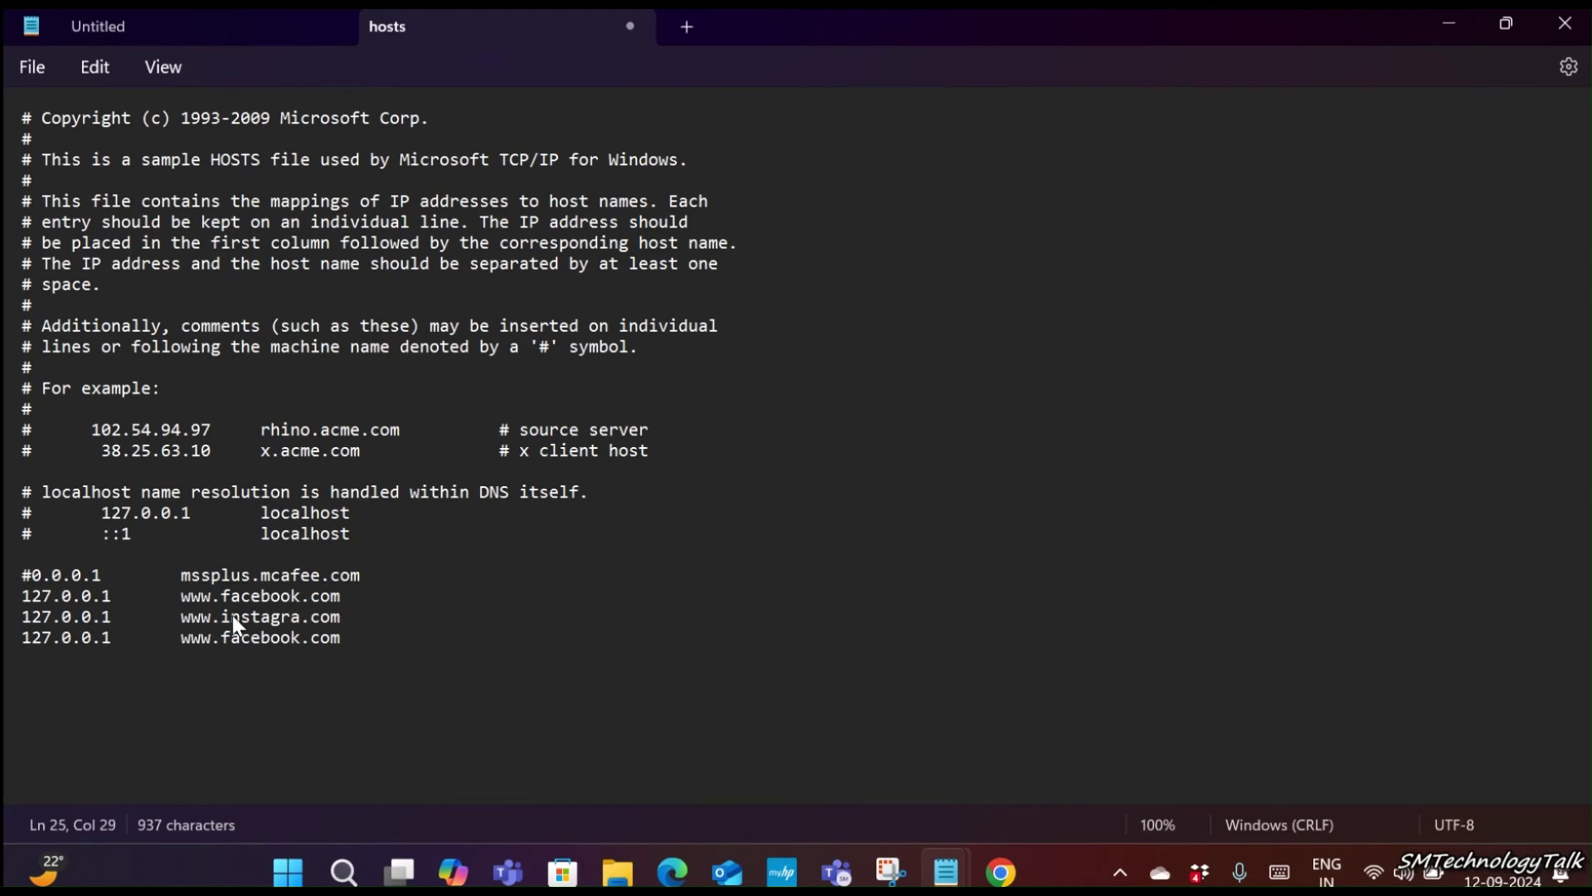
text(m)
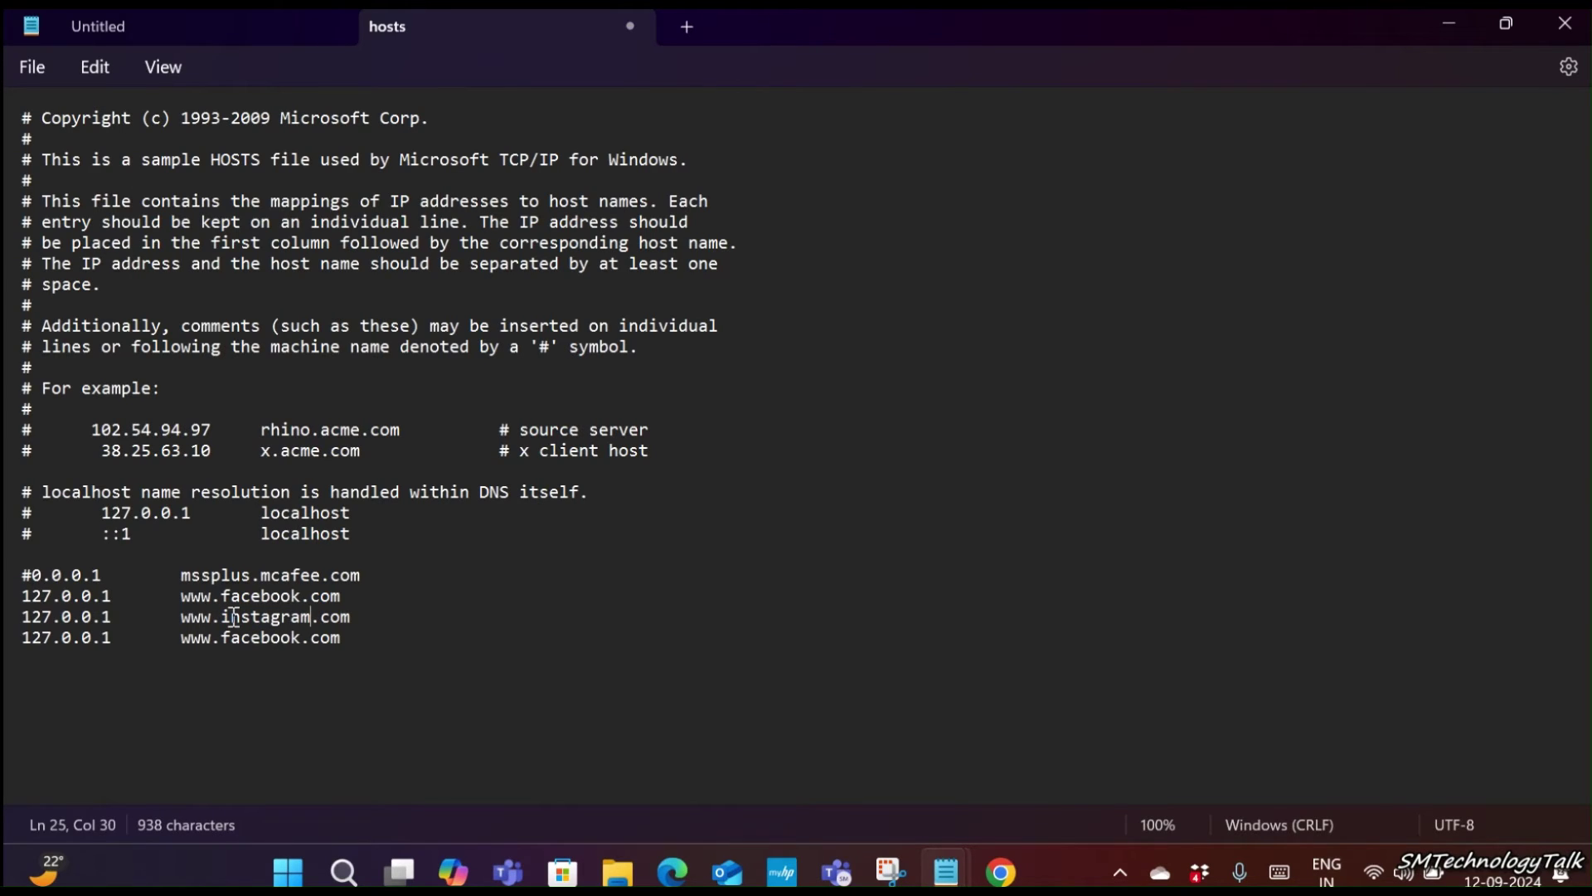
click(999, 872)
click(737, 42)
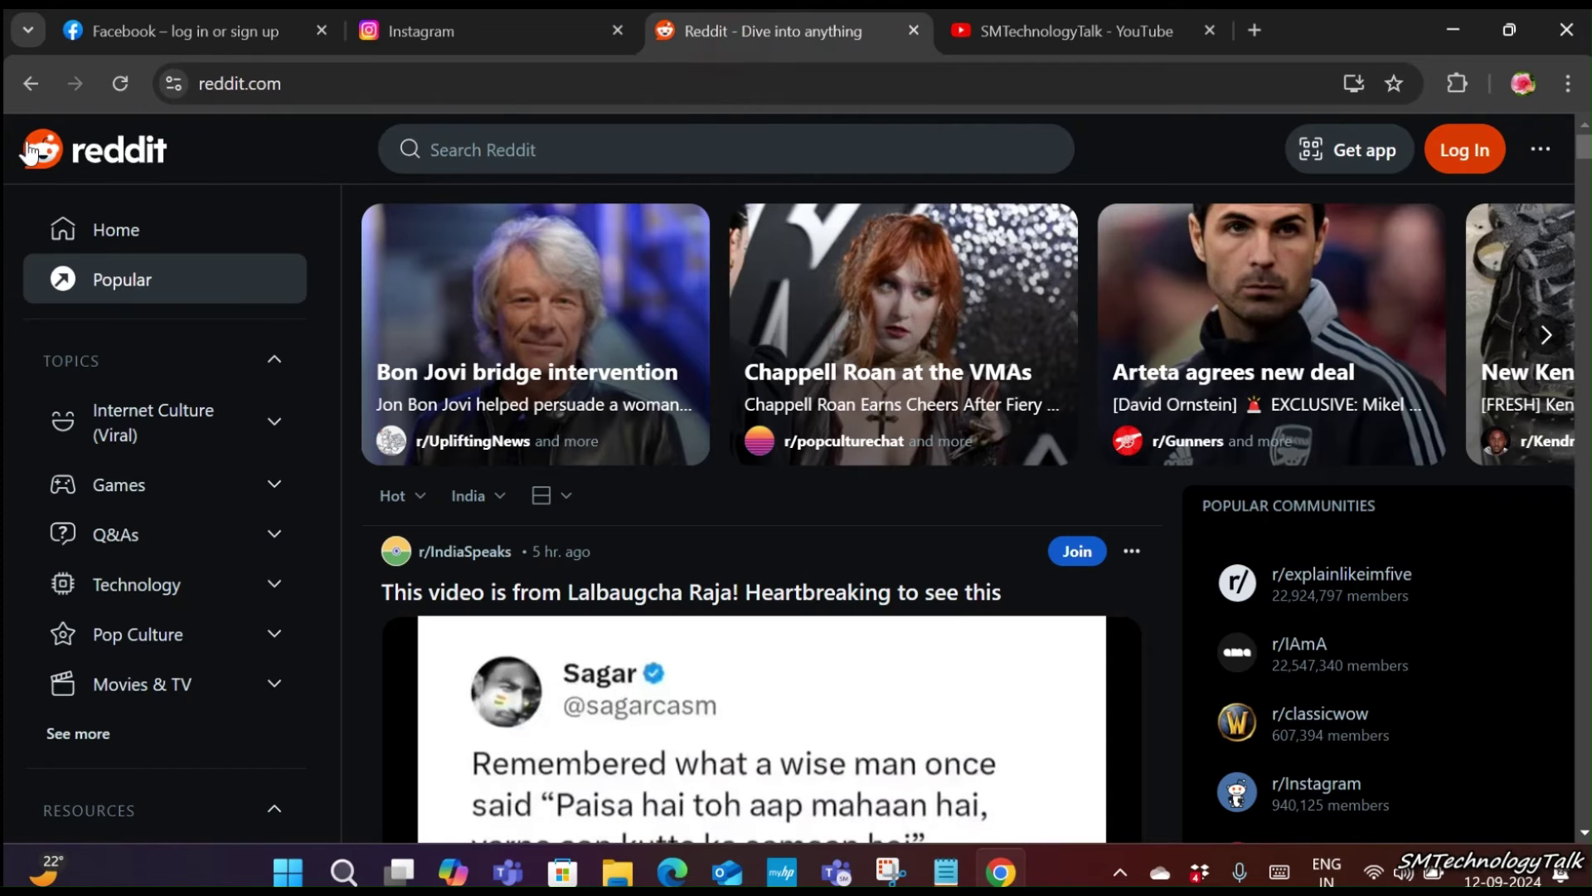
click(228, 83)
click(223, 83)
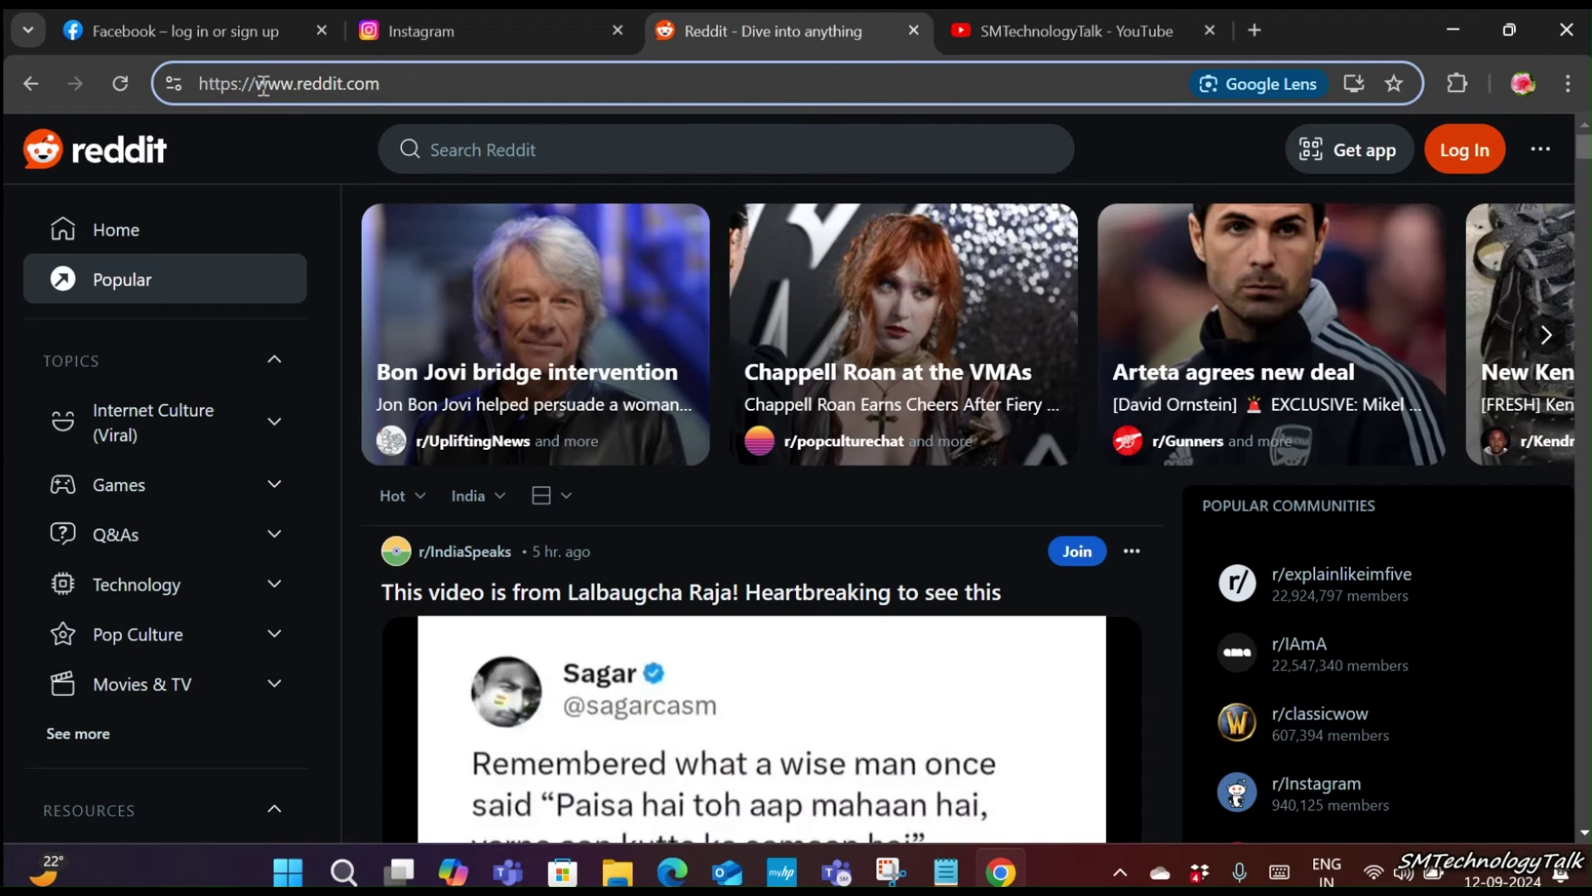
drag(255, 83, 394, 79)
key(ctrl+c)
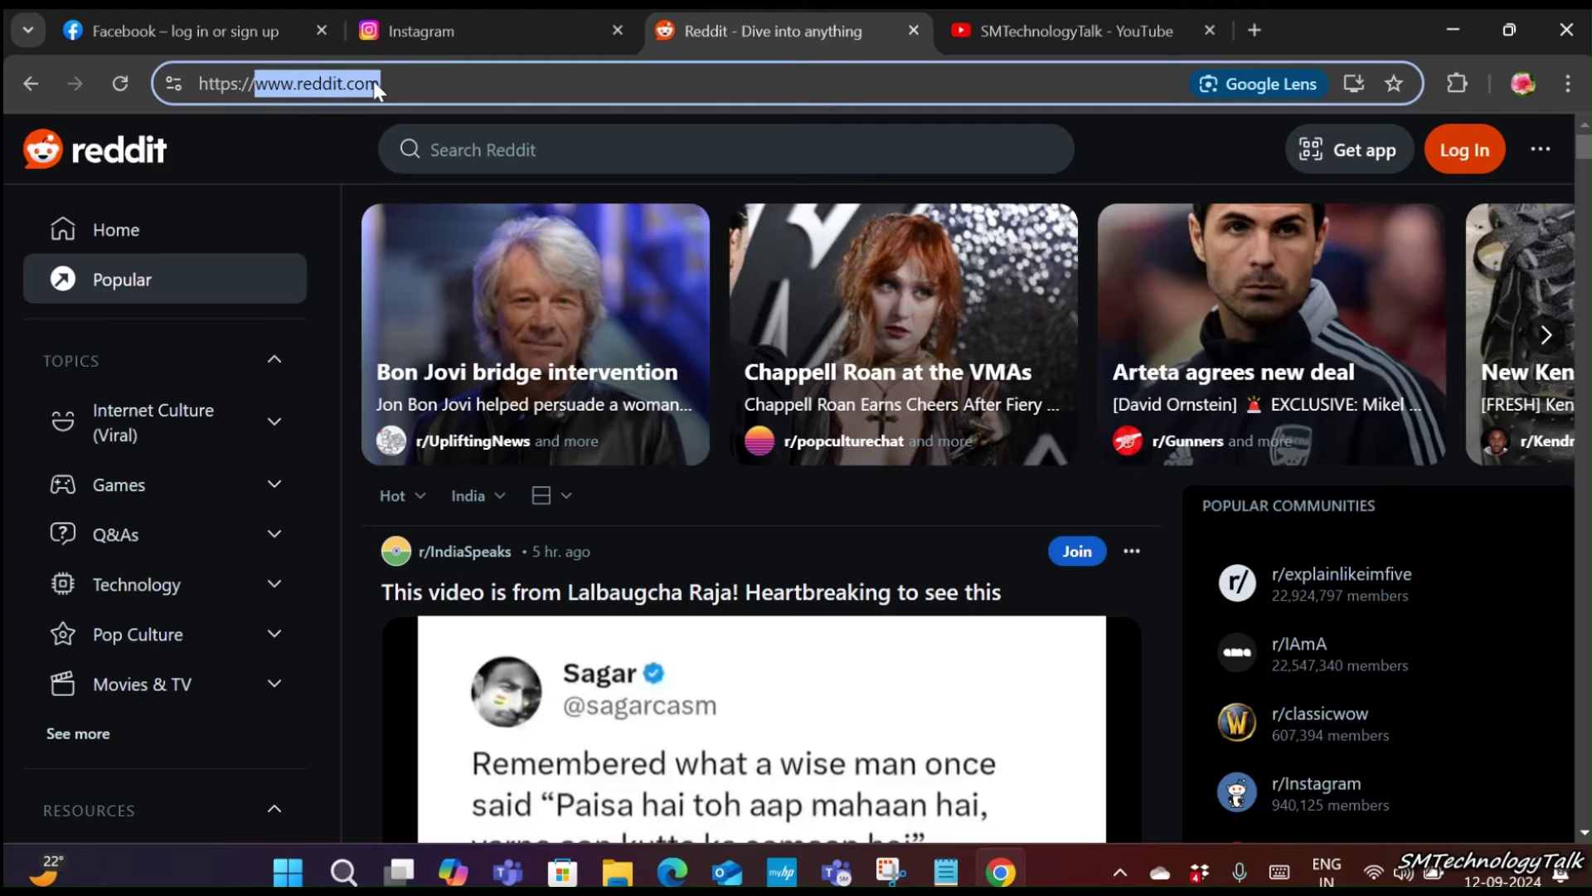
key(alt+Tab)
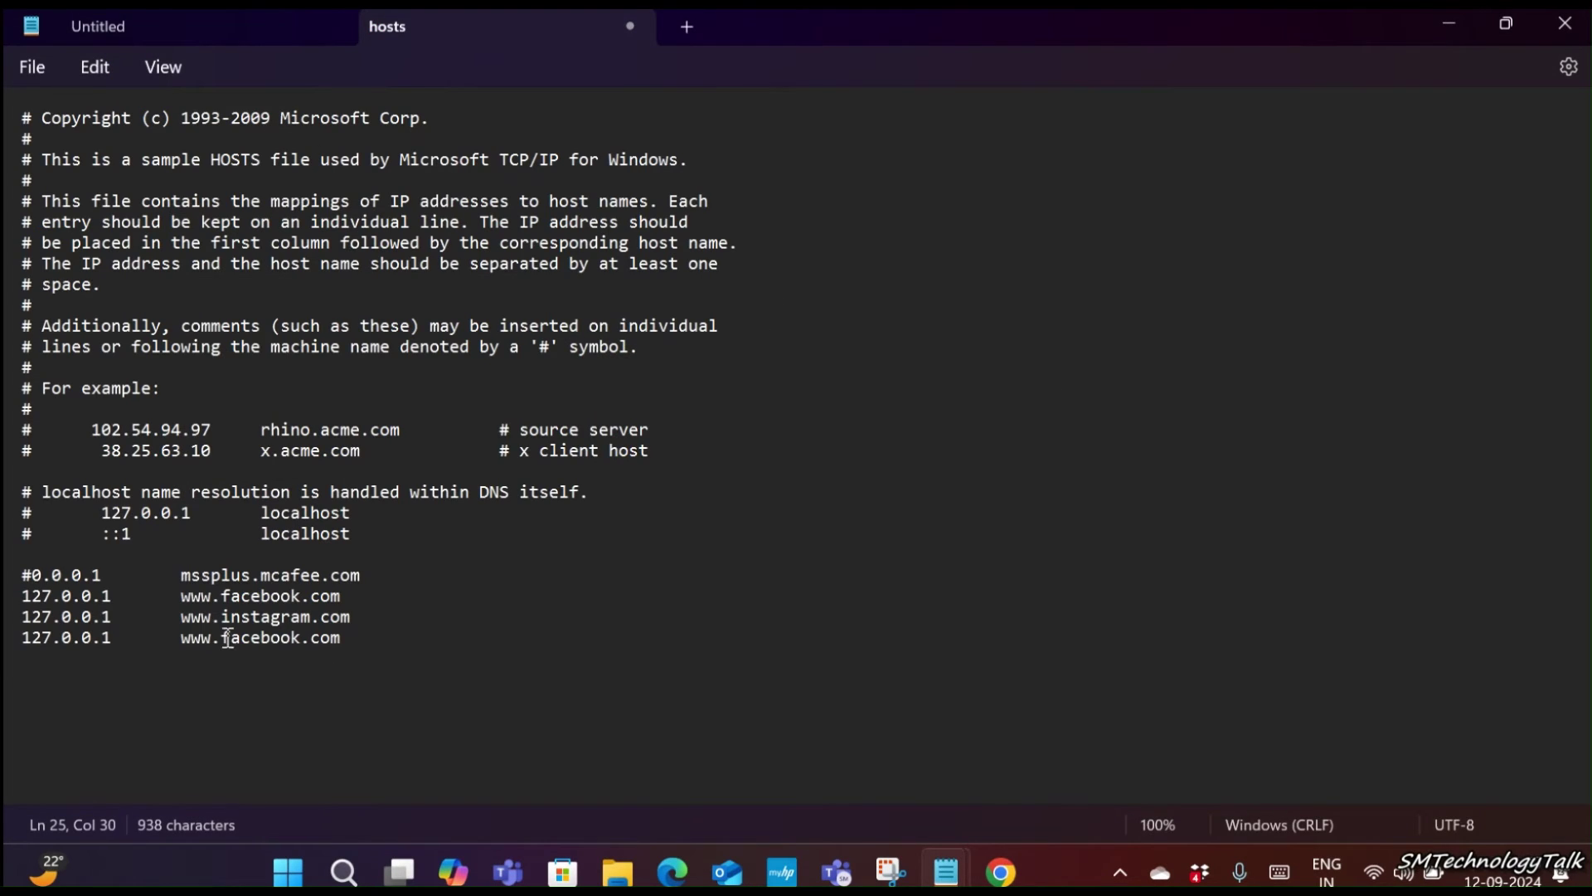
drag(183, 635, 392, 636)
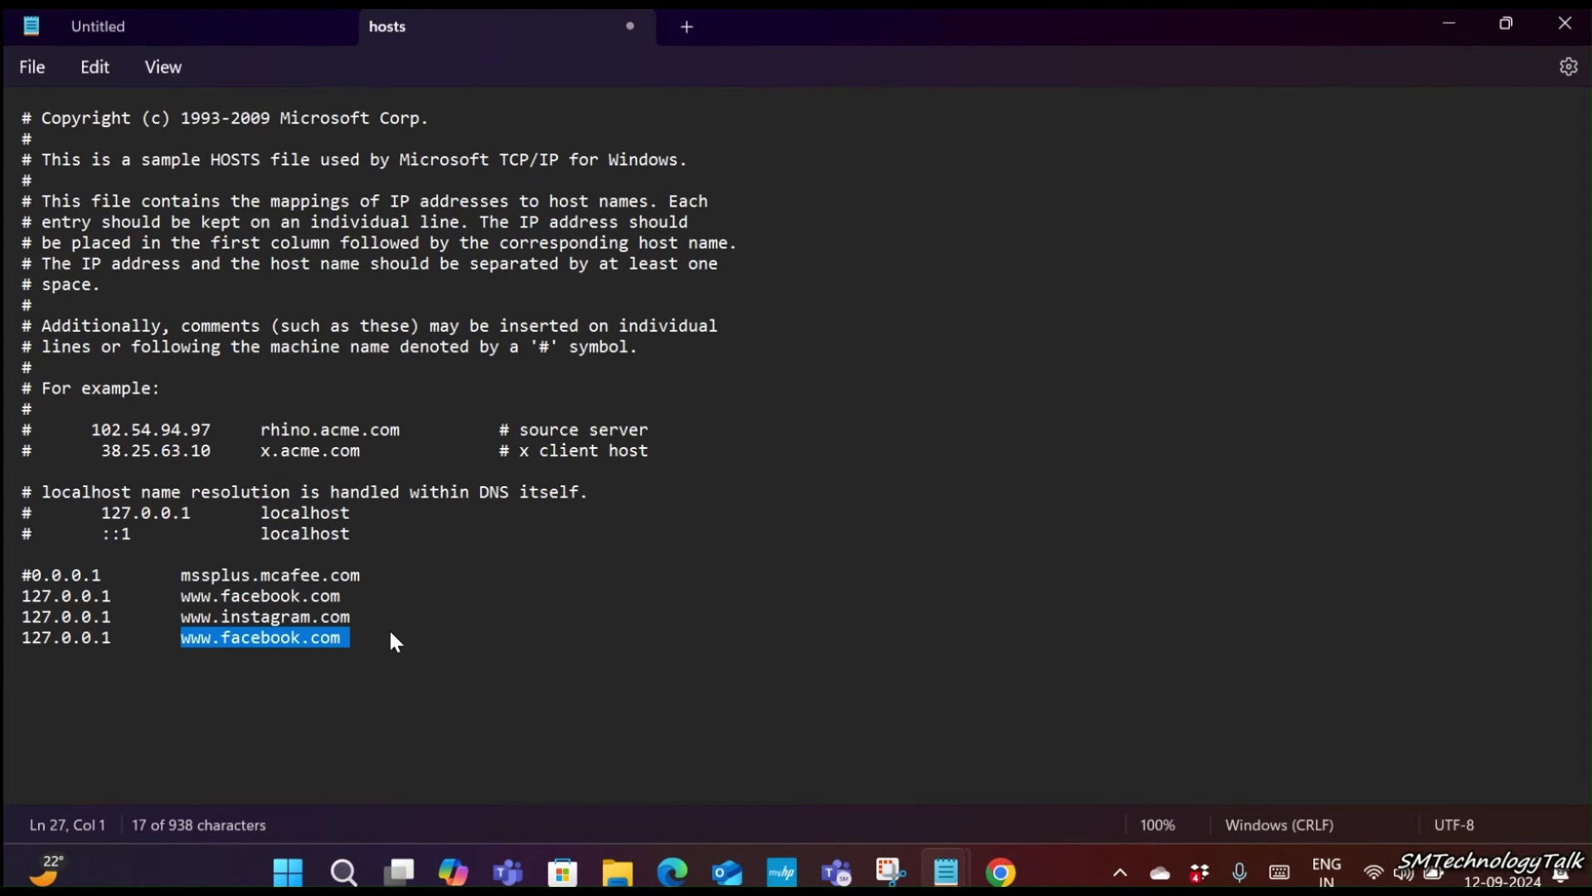
key(ctrl+v)
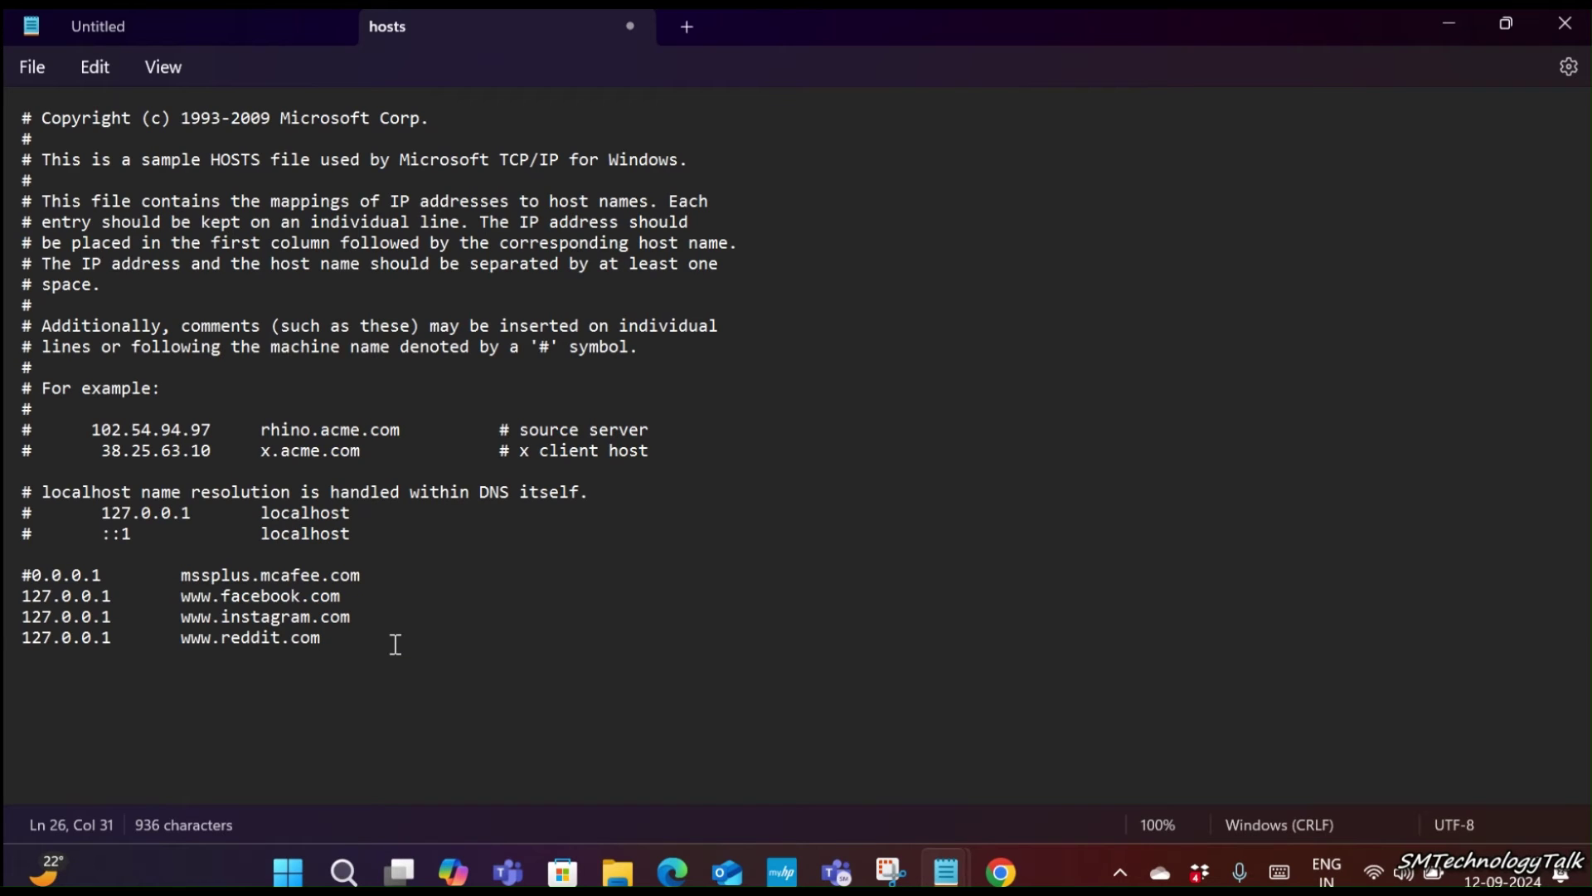
click(26, 66)
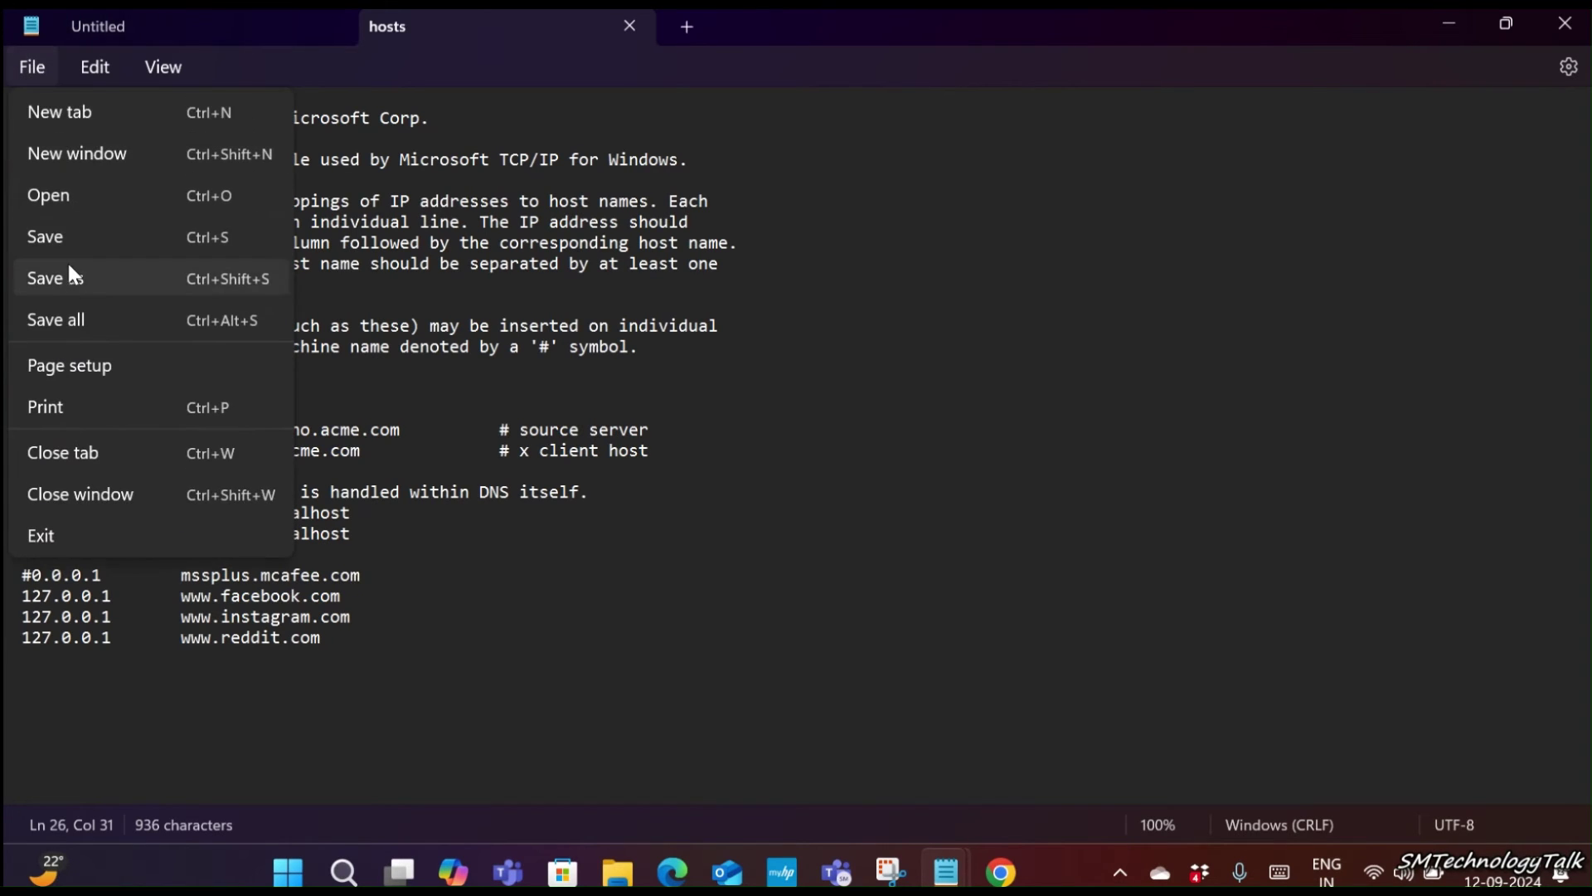
click(63, 237)
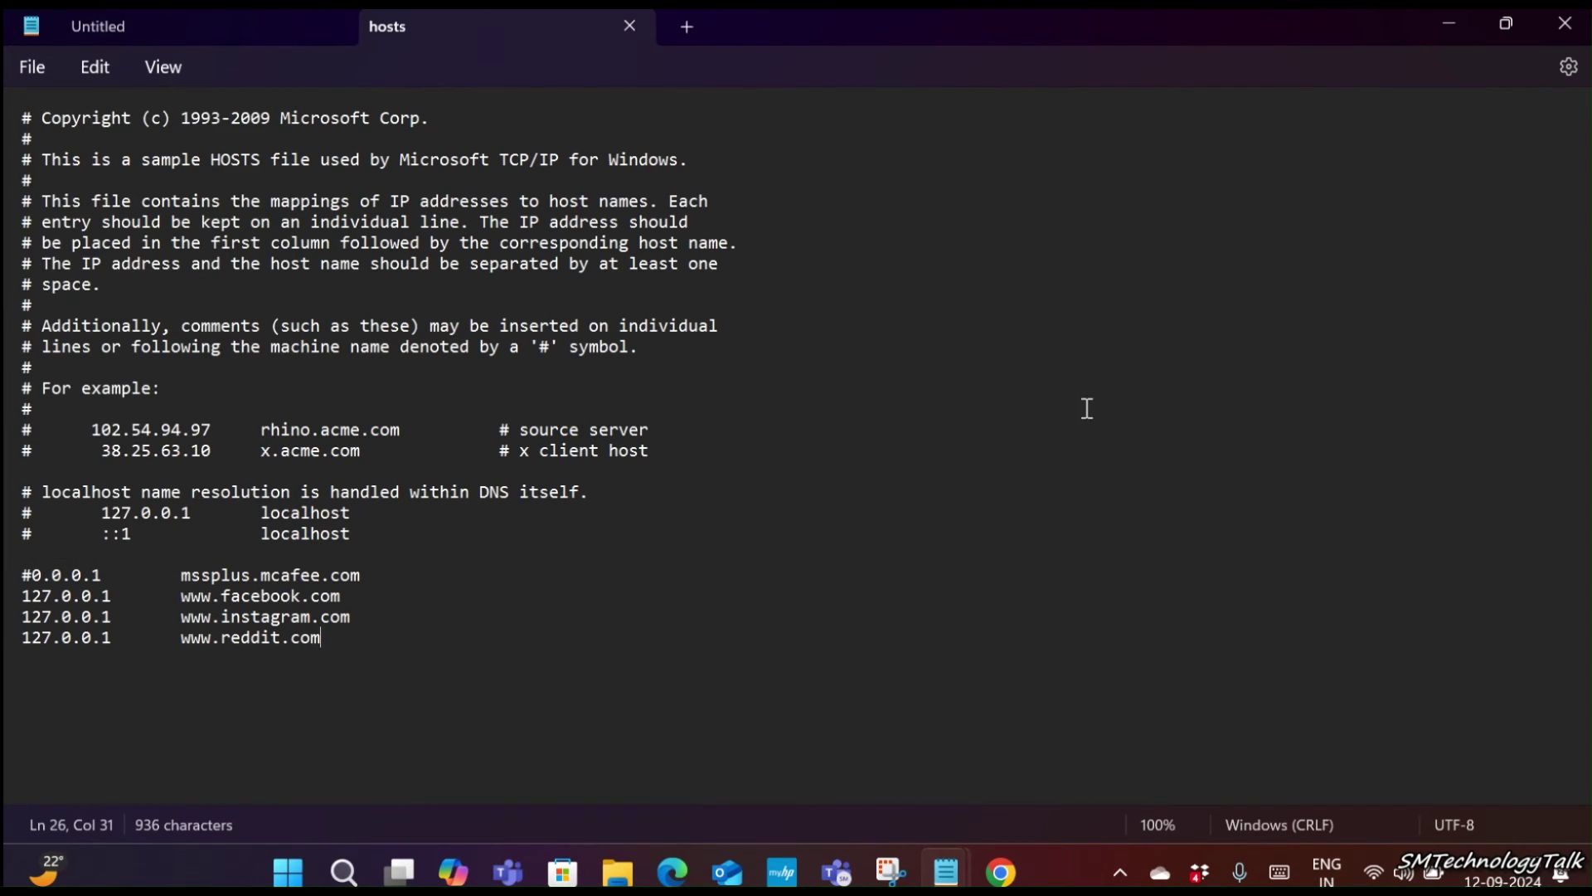
Close Notepad, reload the Instagram and Reddit tabs to test the block, then close Chrome.
click(1560, 32)
click(204, 31)
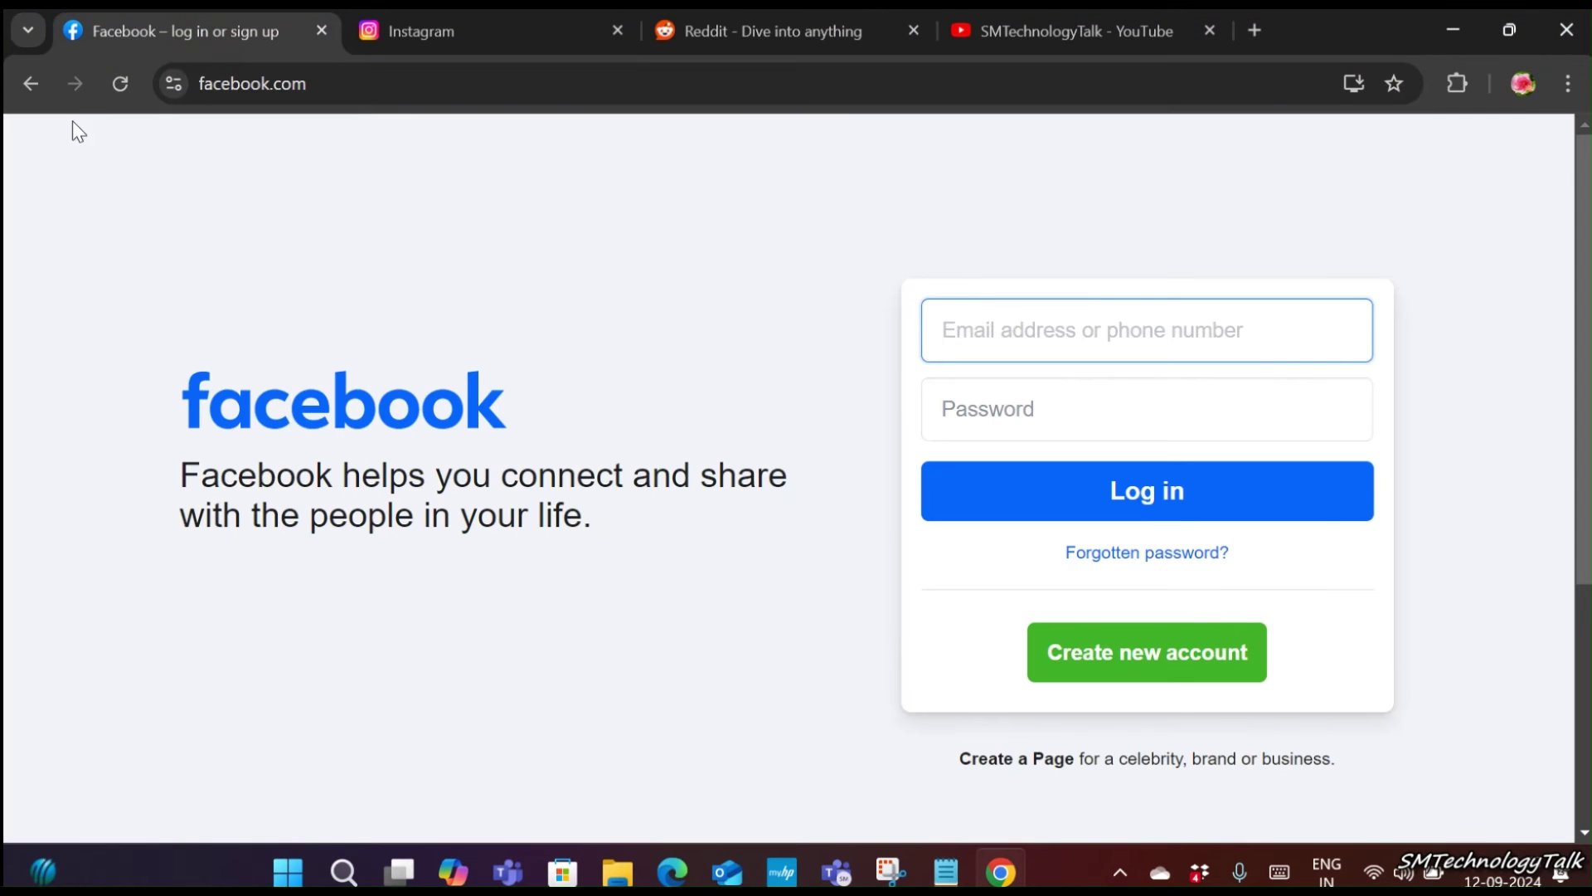
click(437, 40)
click(120, 85)
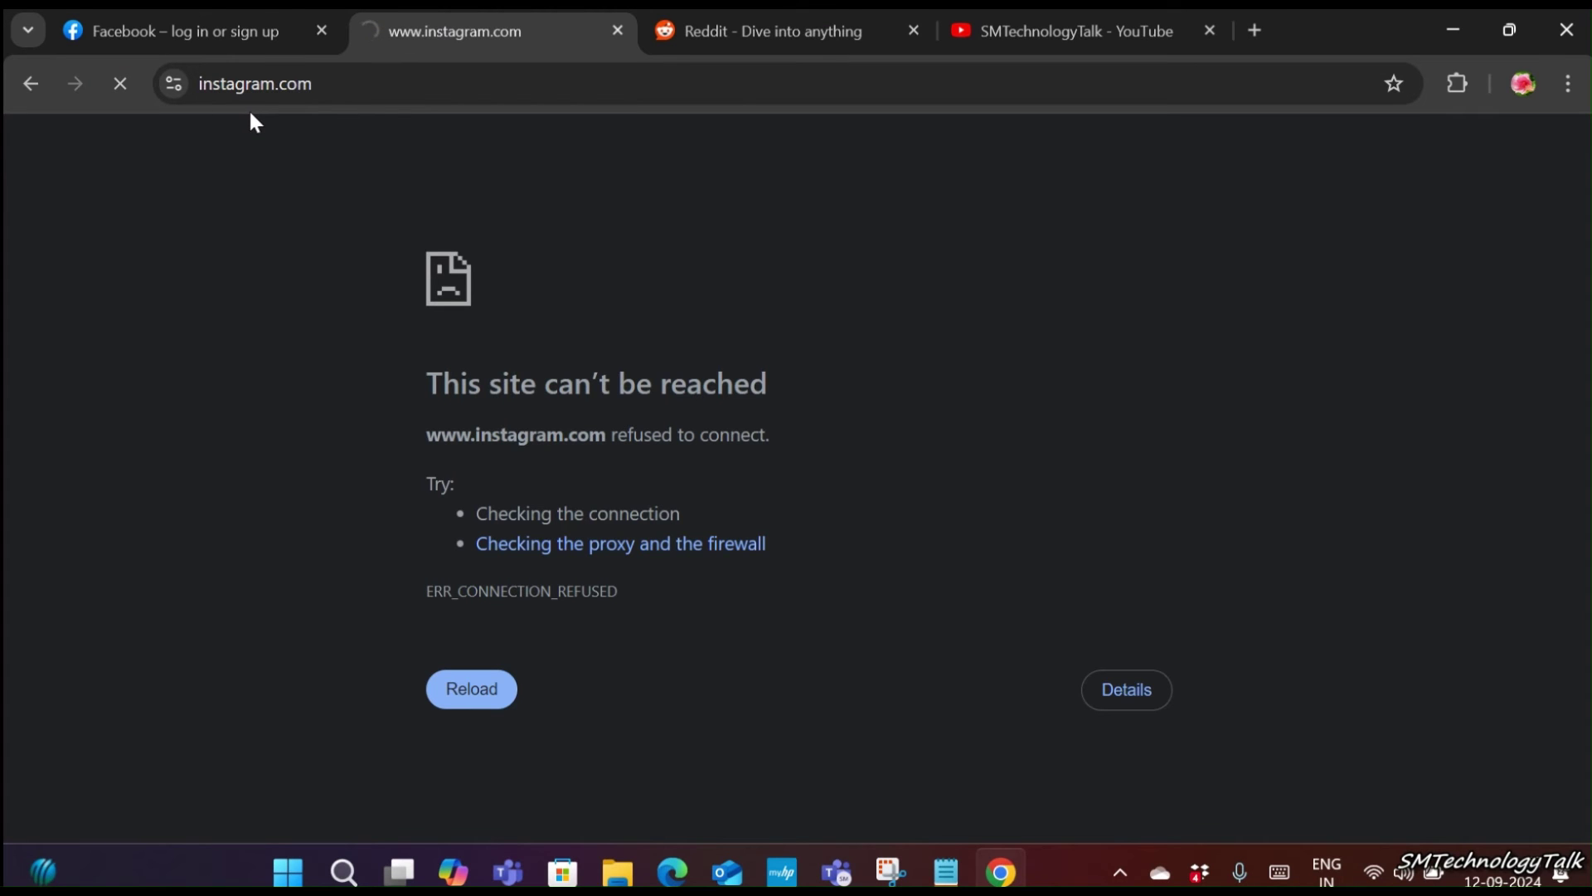
click(741, 28)
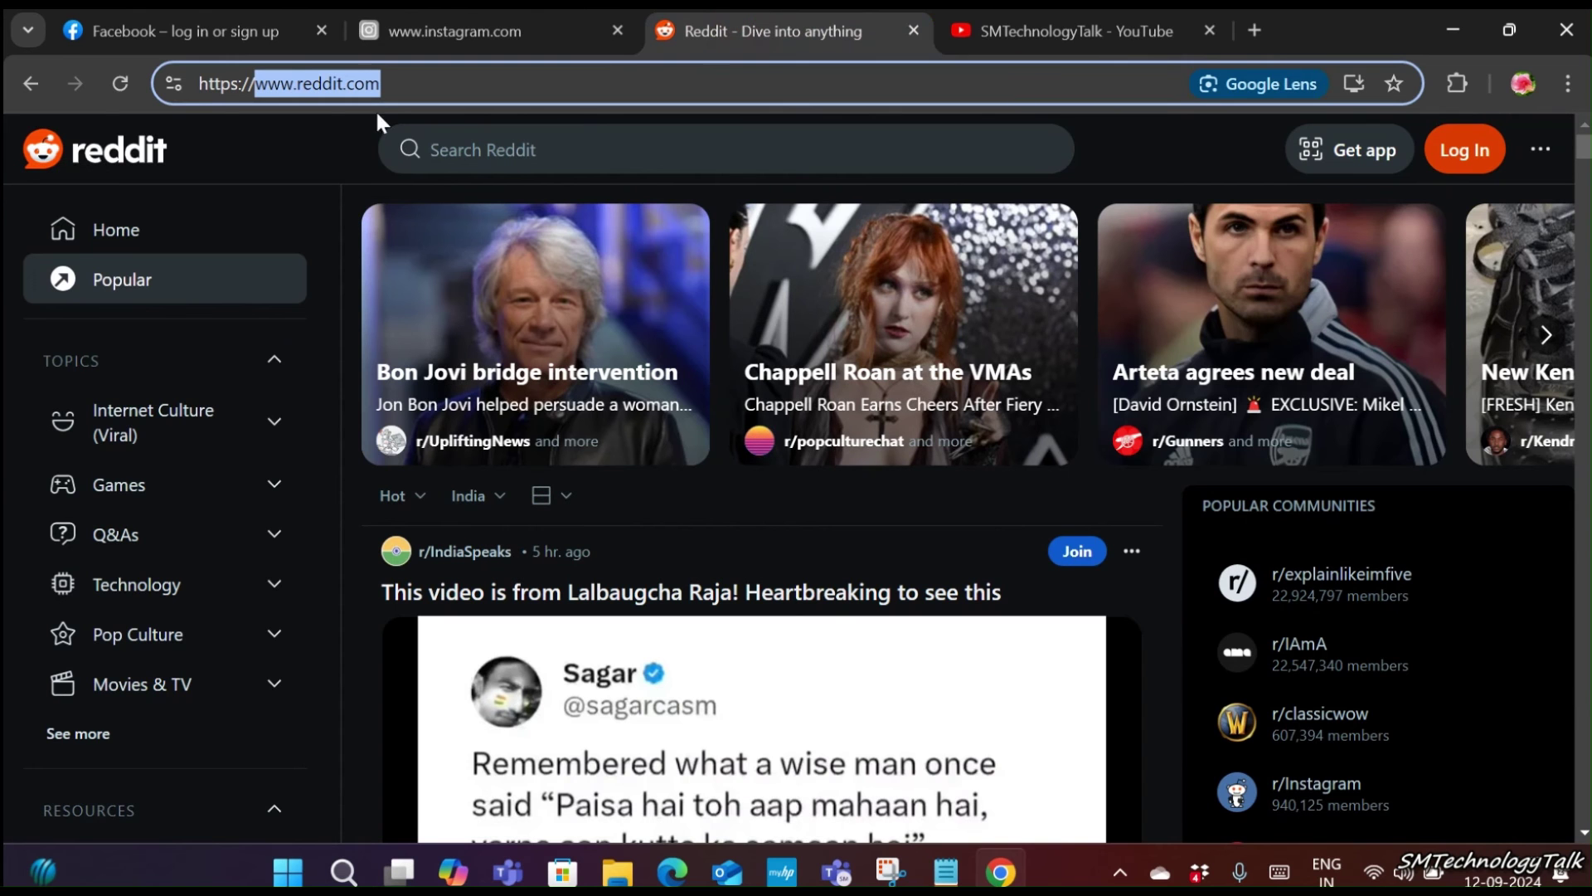
click(109, 86)
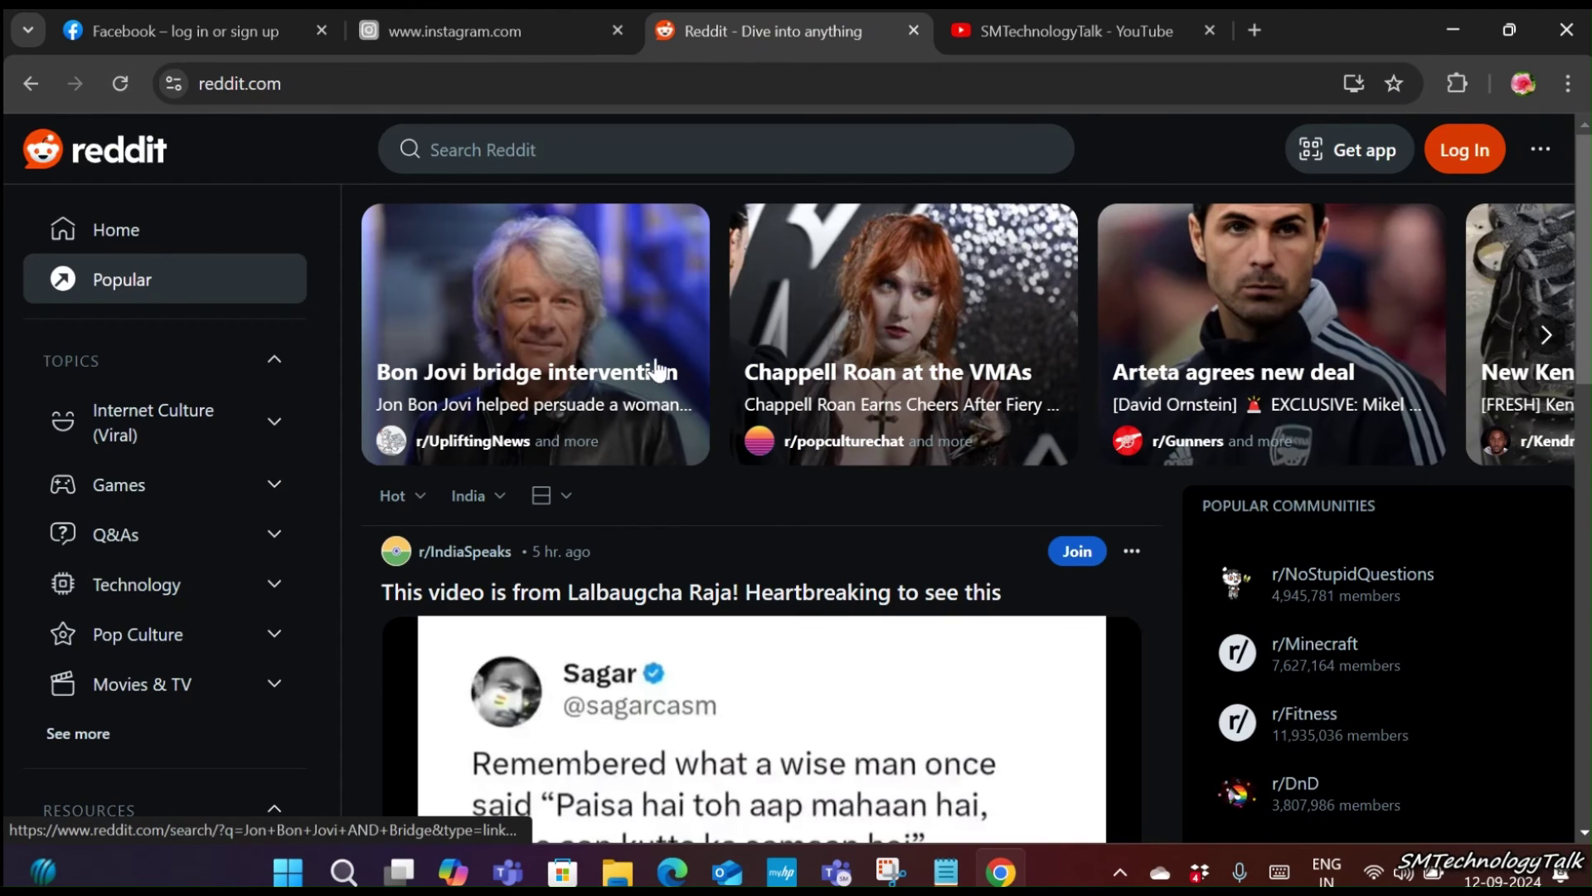
click(1568, 33)
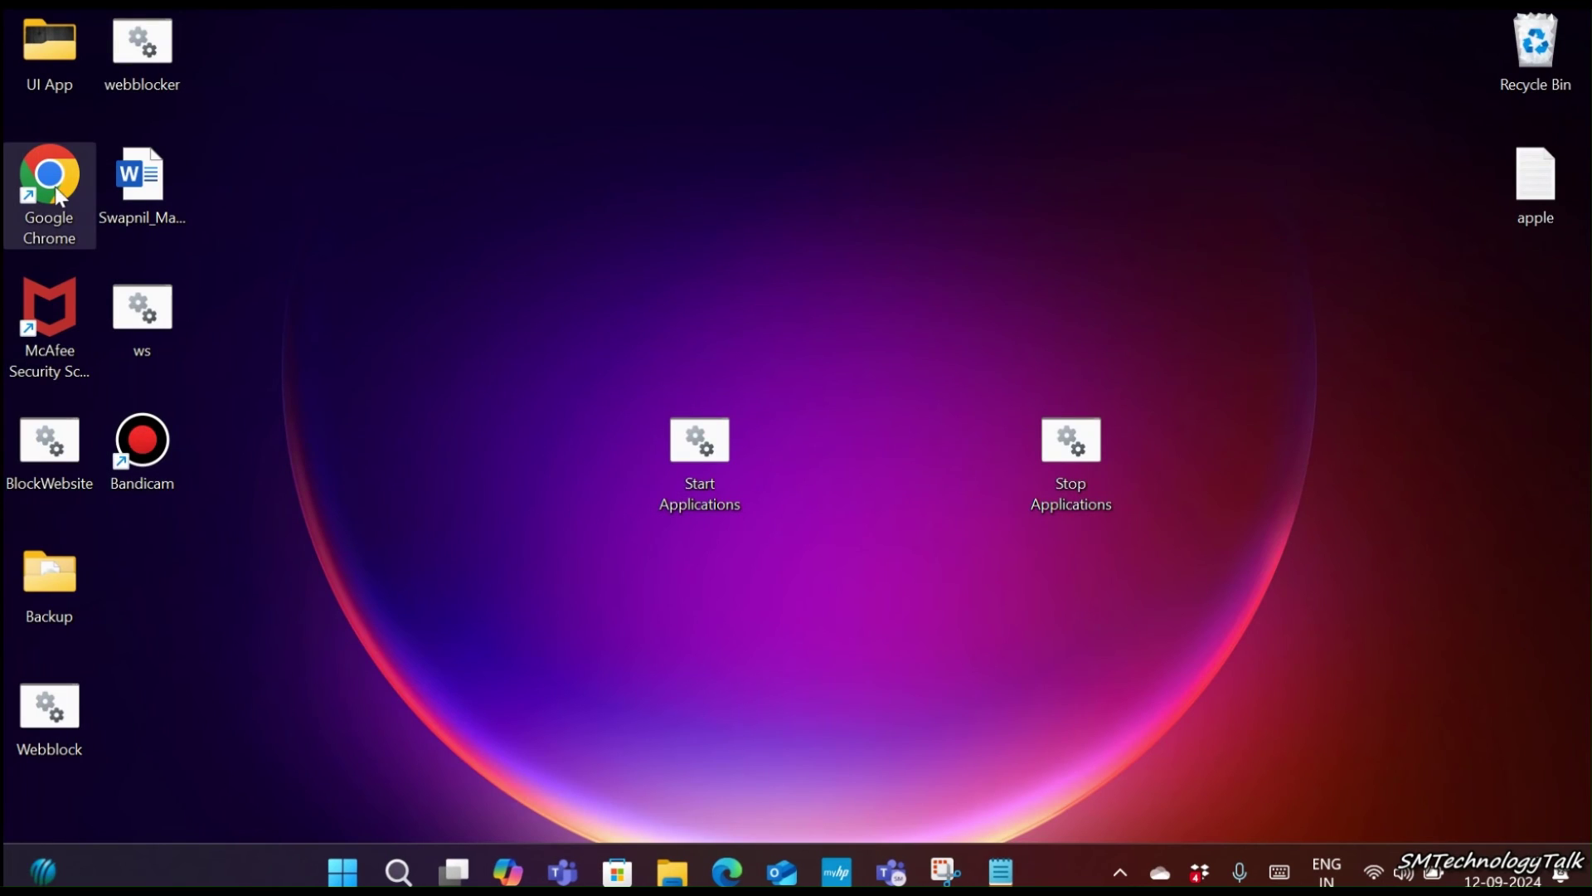
Relaunch Chrome and open Facebook, Instagram and Reddit from the tiles in three tabs.
double_click(58, 194)
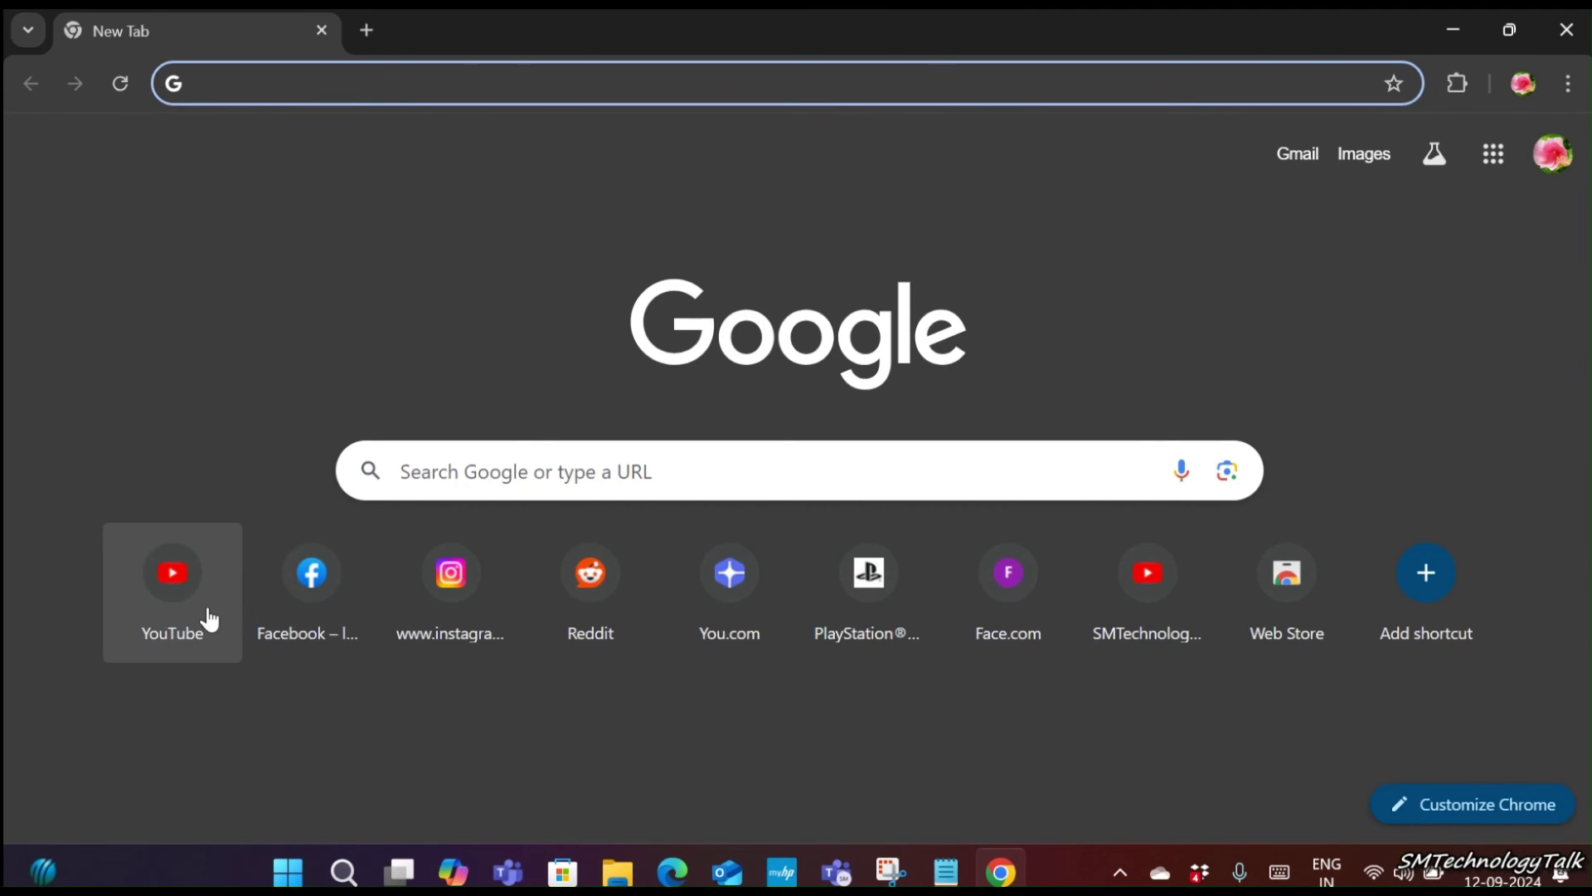
click(303, 605)
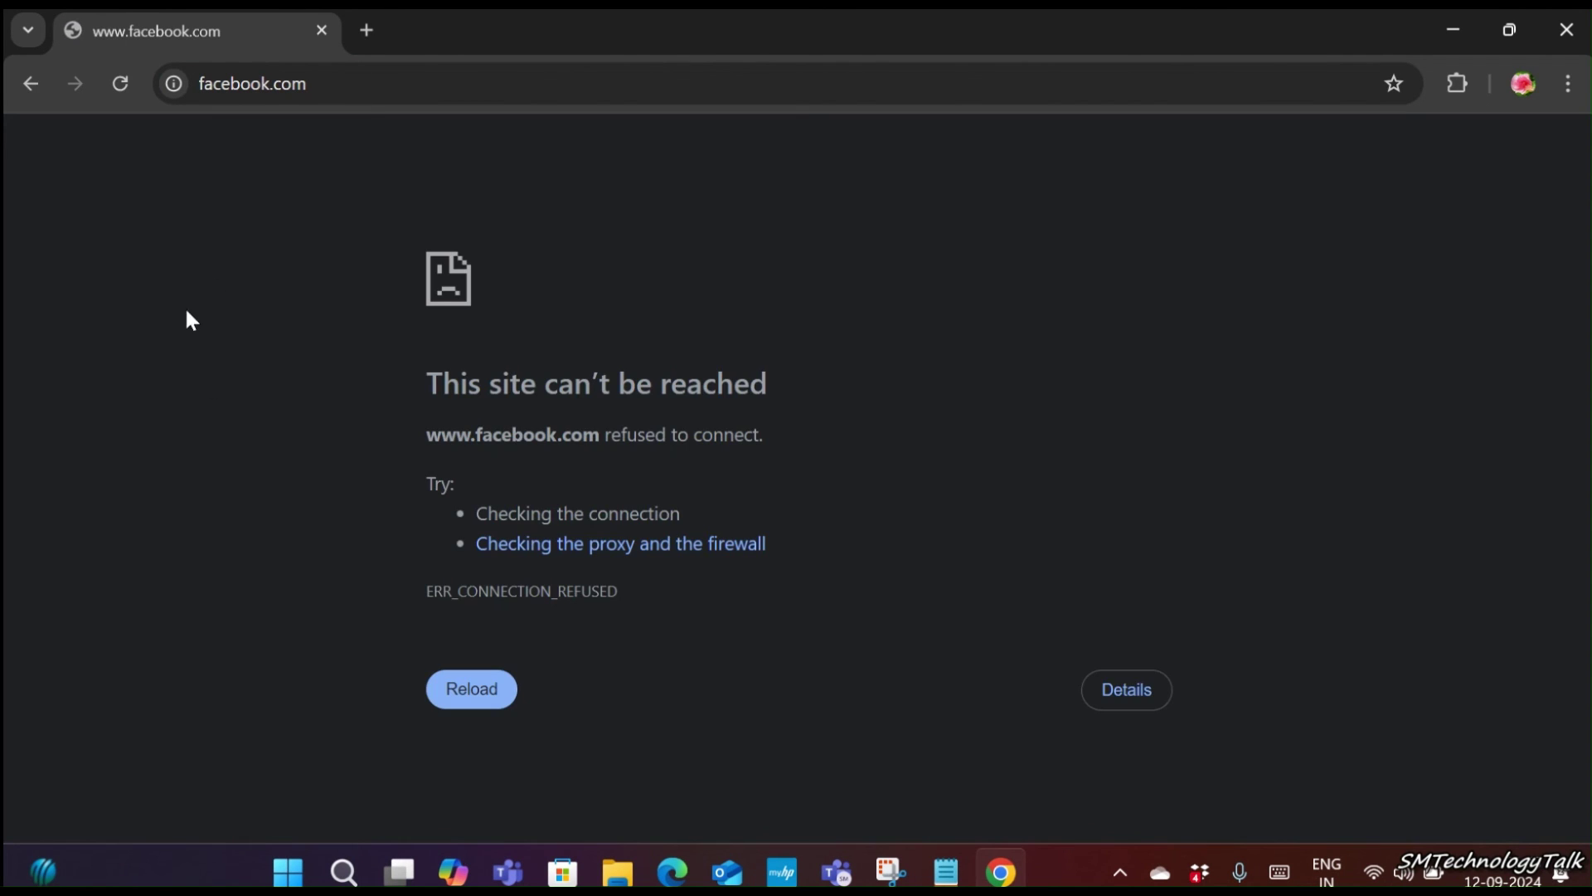
click(370, 31)
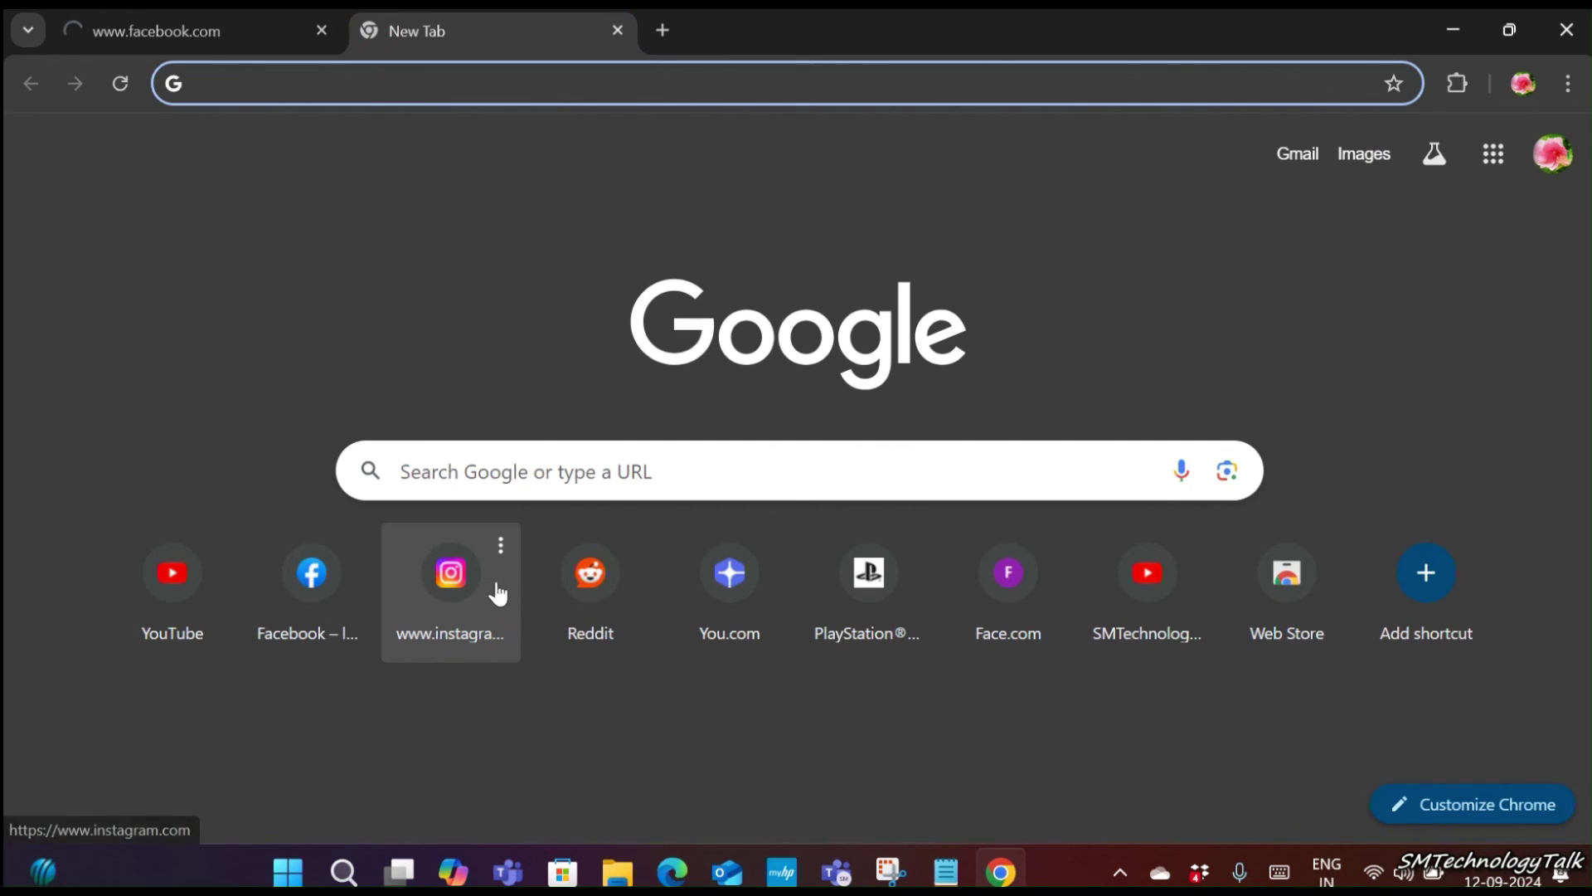
click(452, 639)
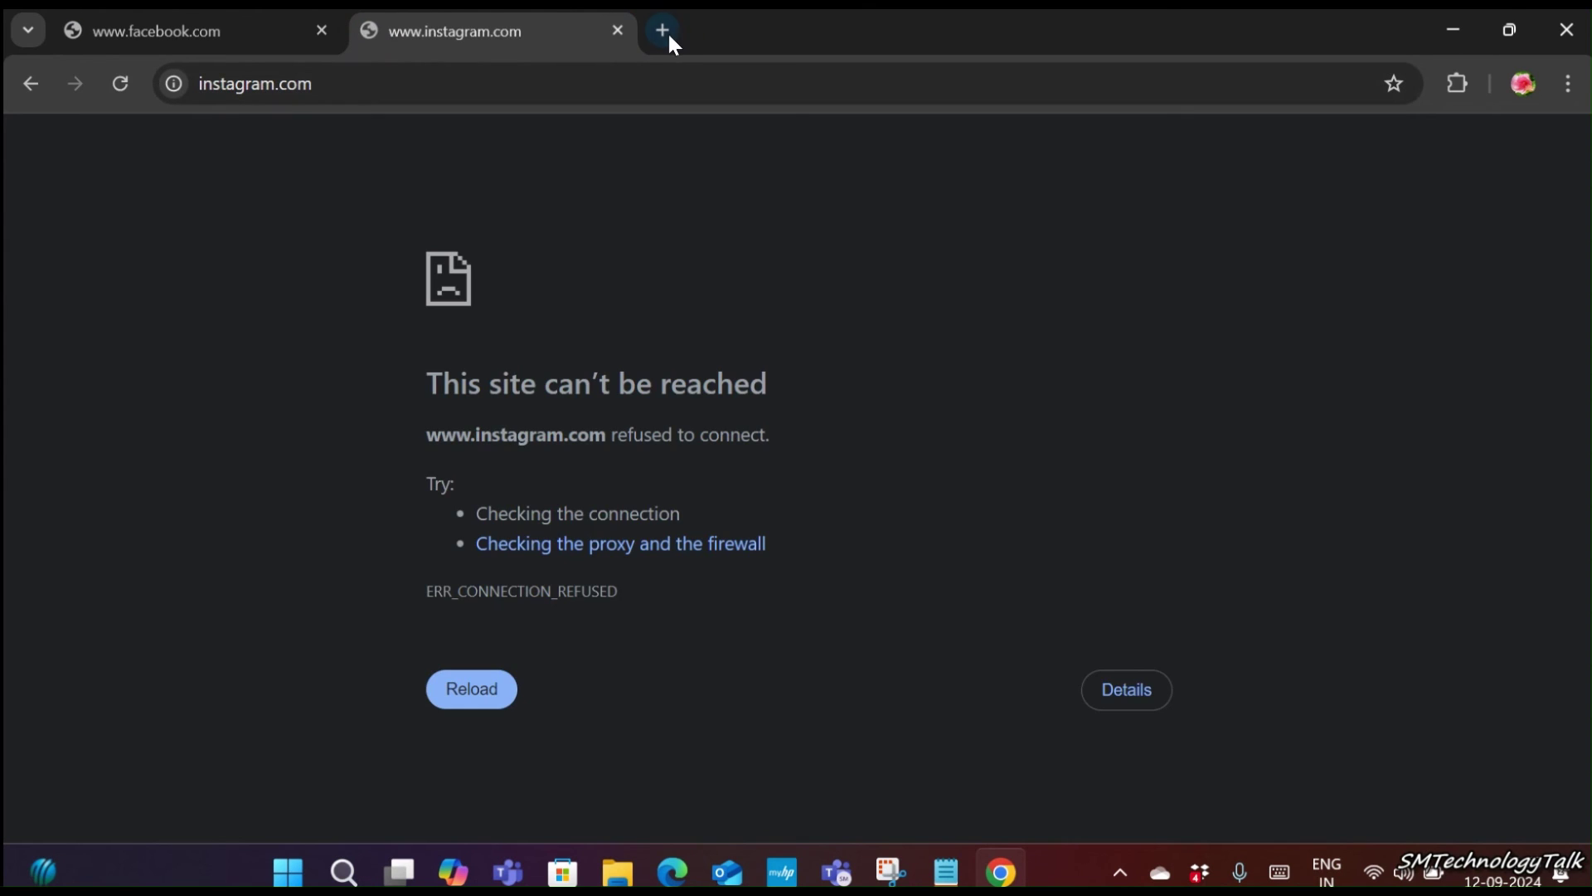
click(663, 32)
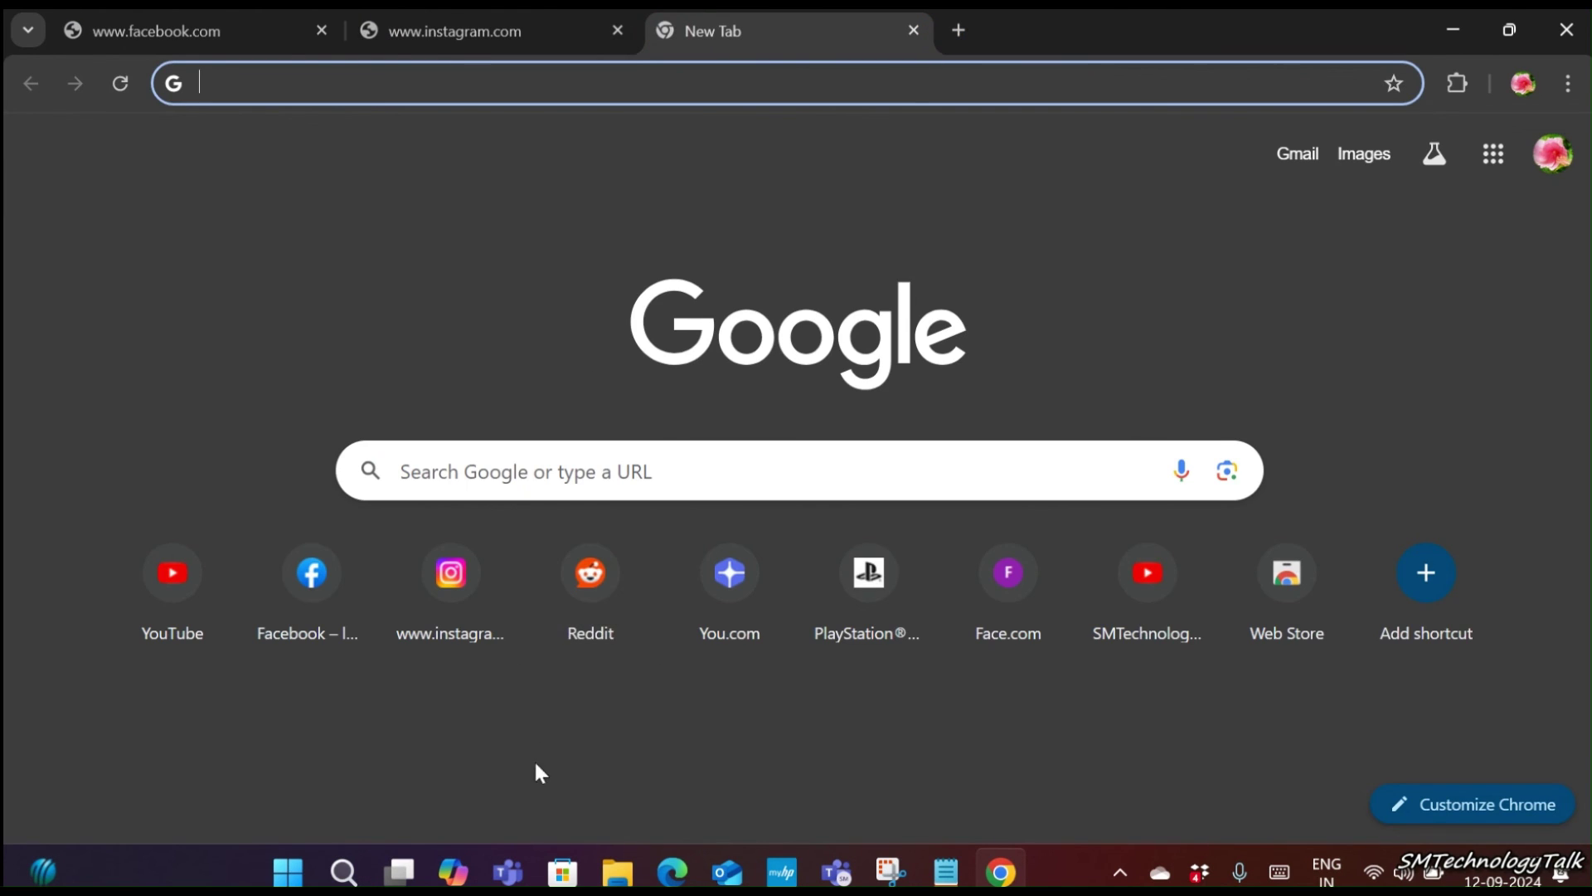
click(591, 581)
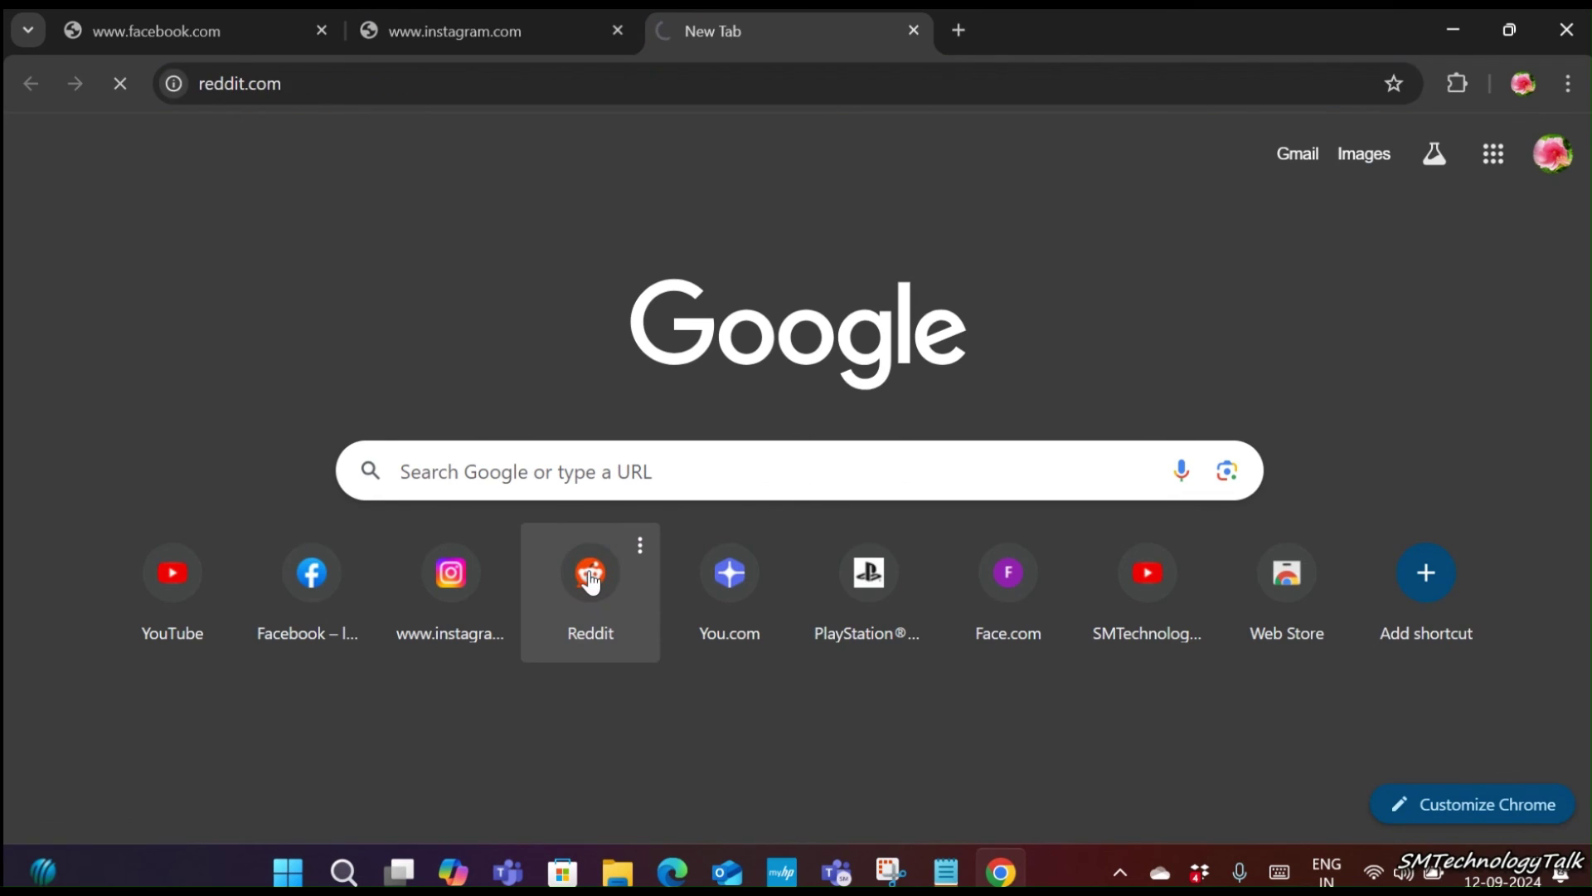